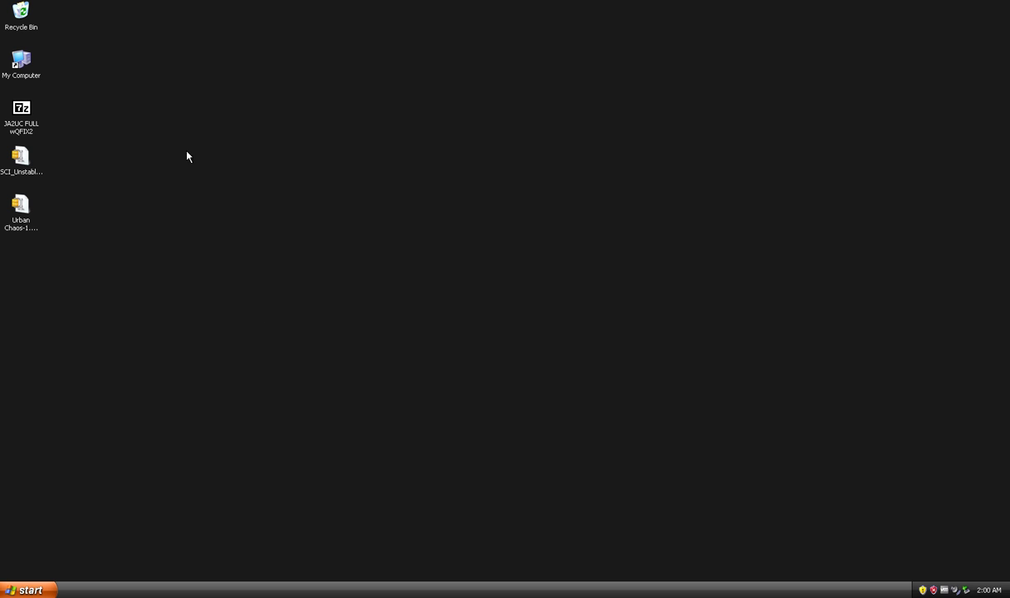
Check the full names of the downloaded SCI update and Urban Chaos package files on the desktop
drag(93, 87, 97, 231)
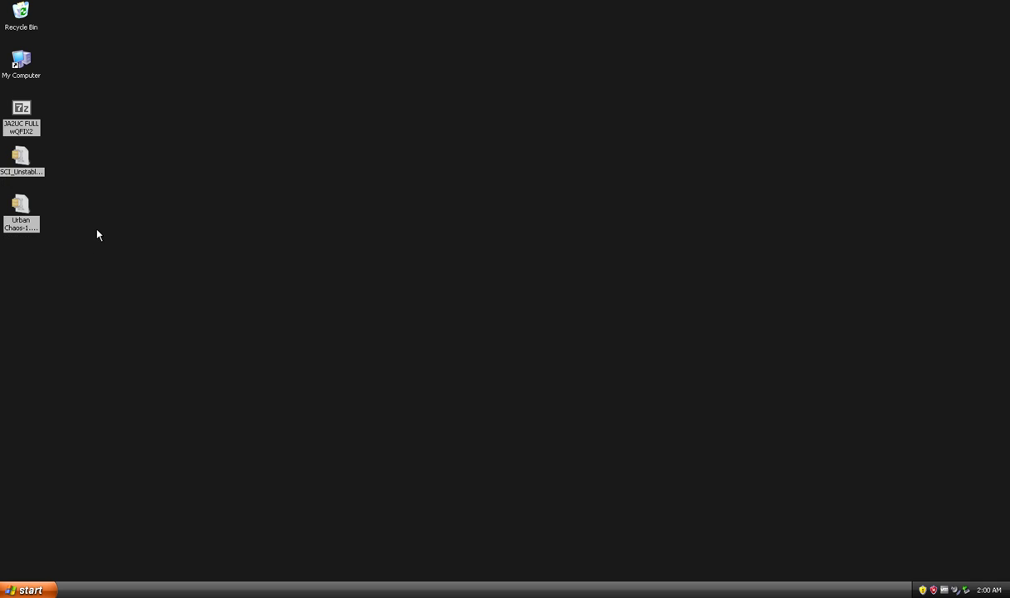
click(97, 235)
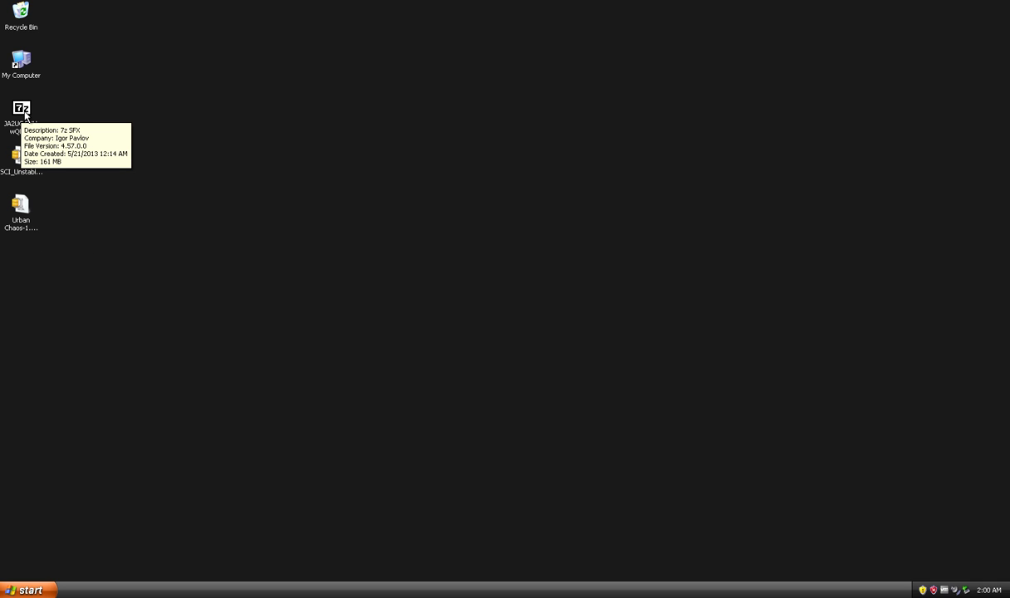
click(32, 168)
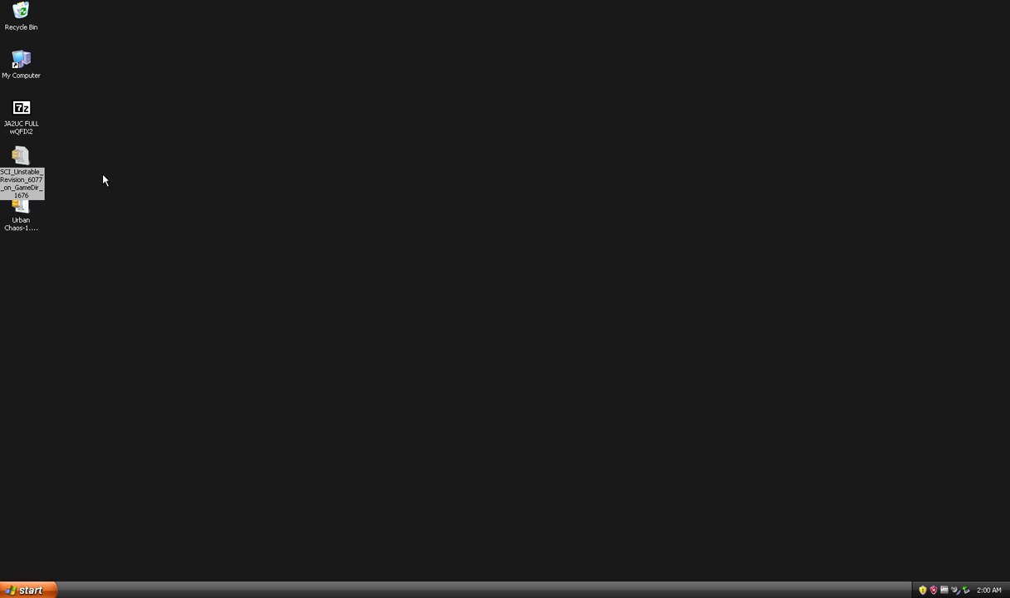
click(105, 182)
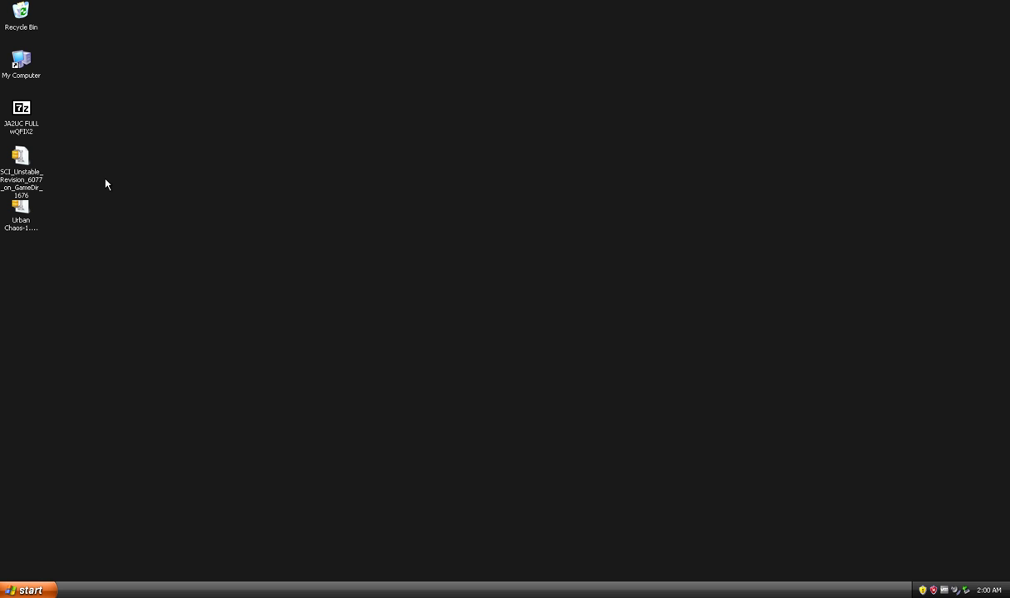
click(17, 217)
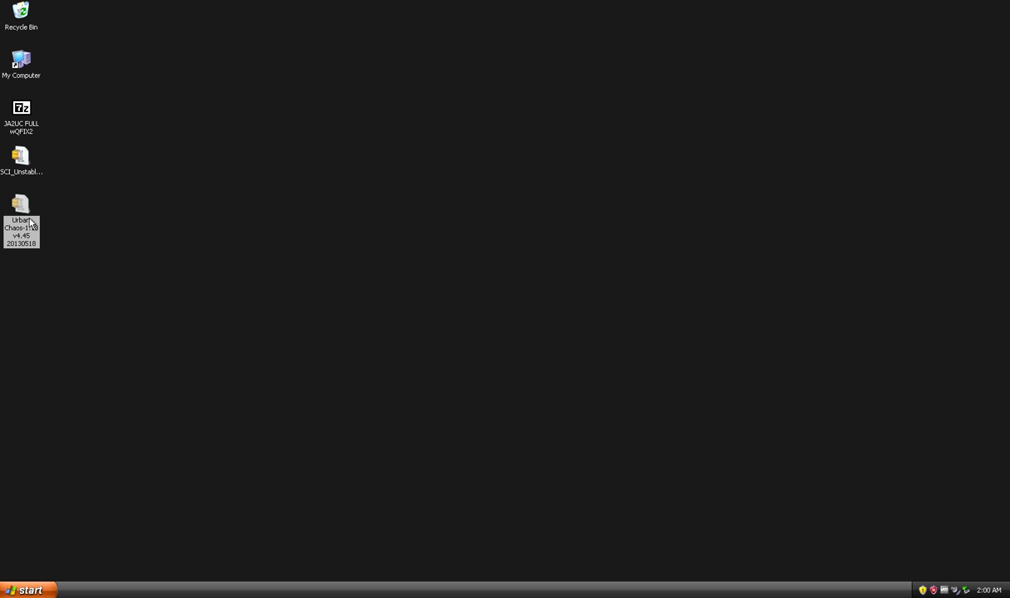
click(201, 264)
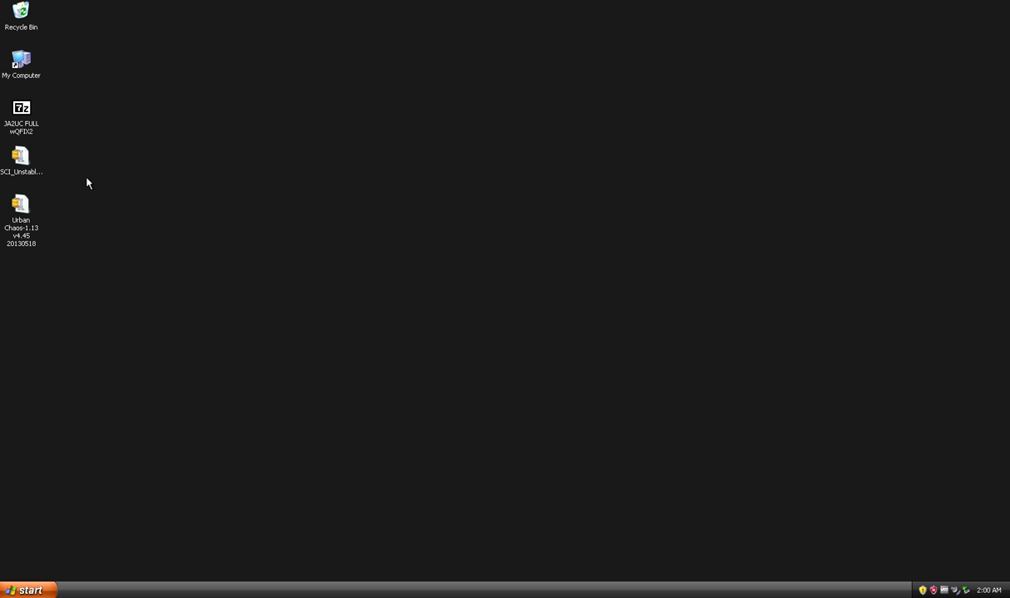
Recheck the SCI update file name, then run the JA2_INSTALL (D:) disc from My Computer
click(34, 165)
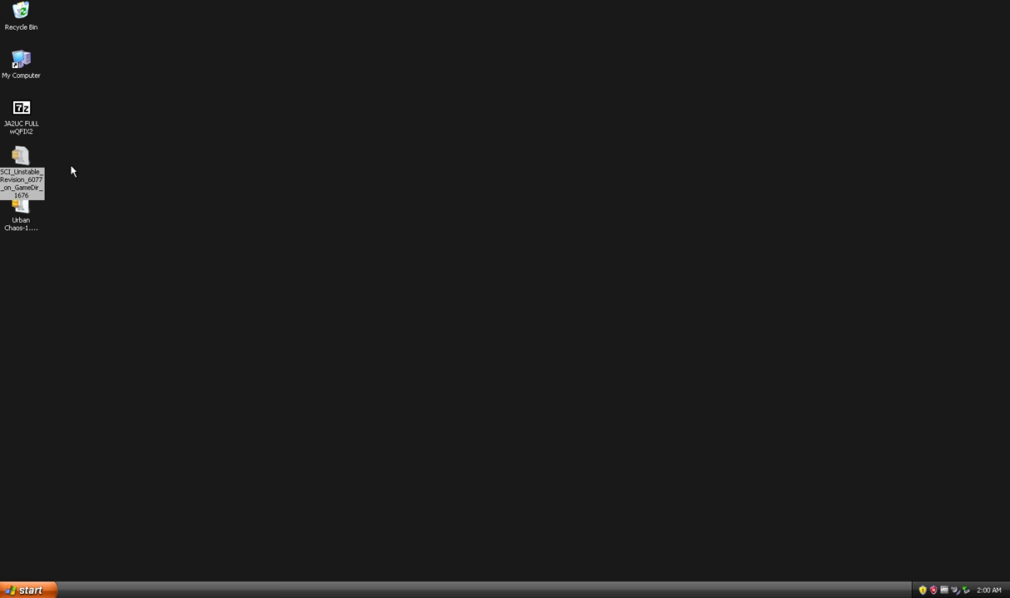
click(138, 183)
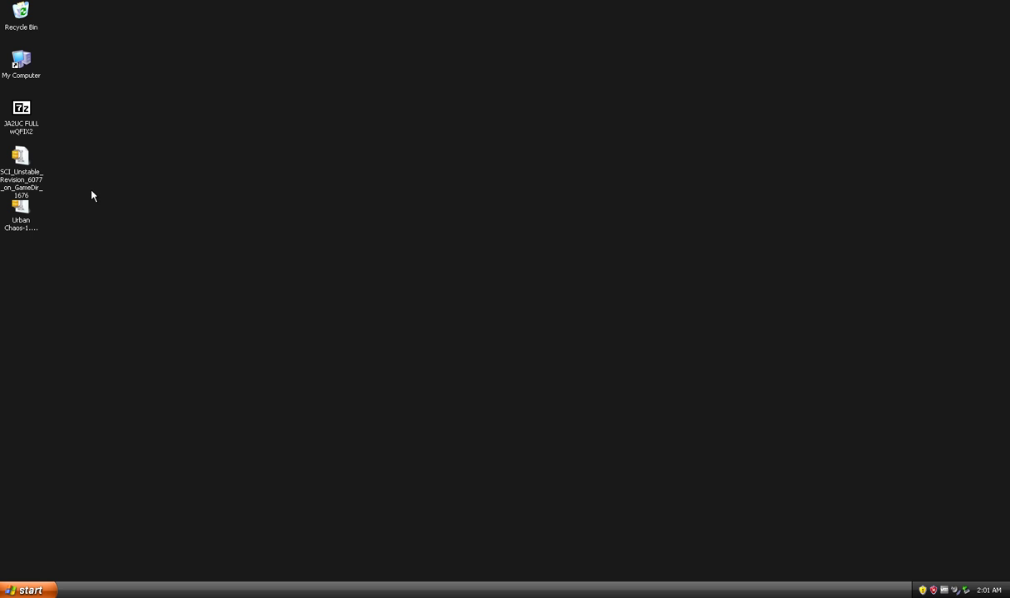
double_click(20, 62)
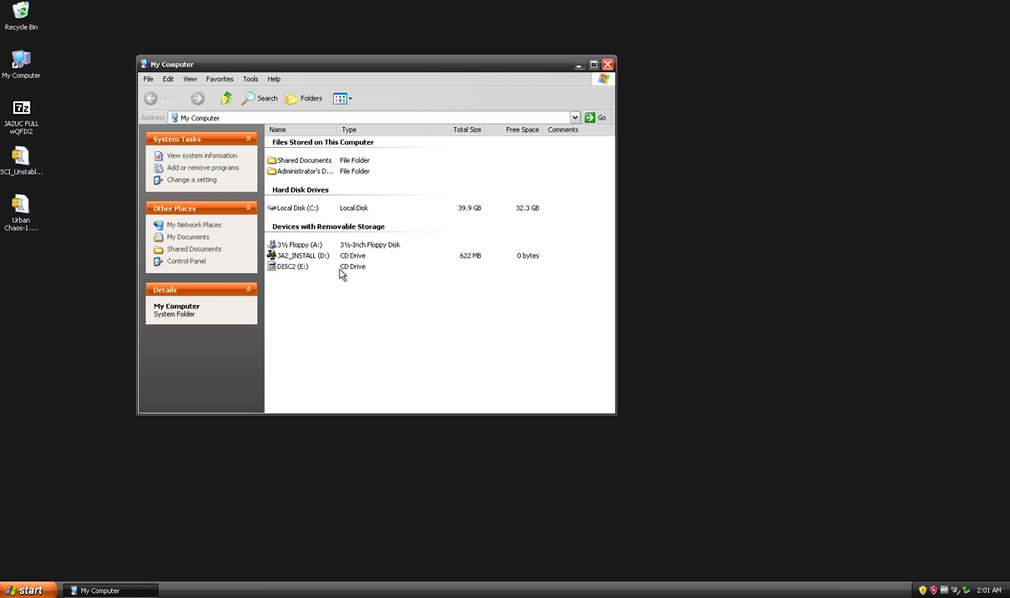
double_click(301, 257)
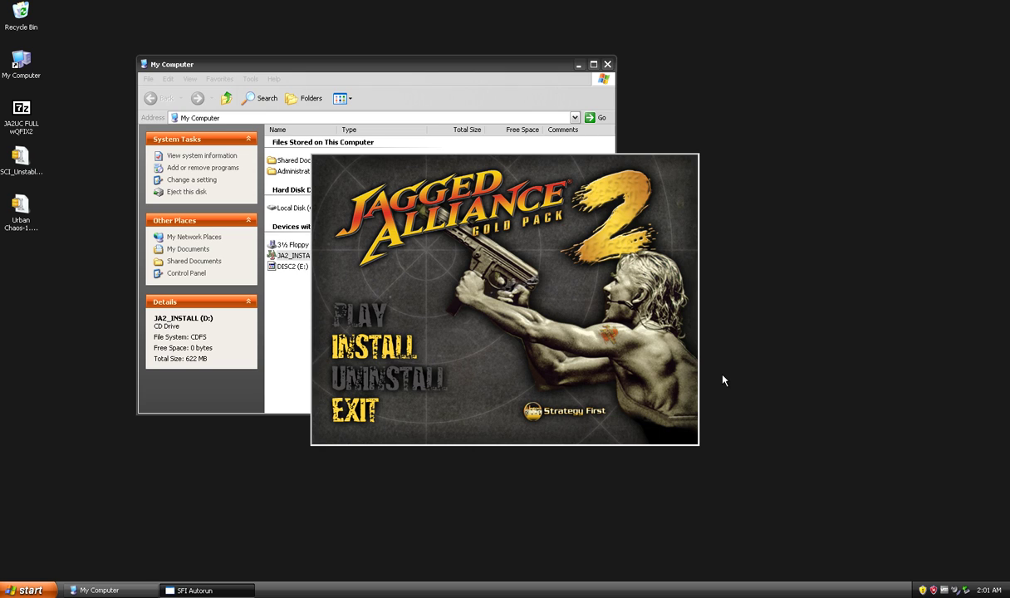
Install Jagged Alliance 2 Gold into the already existing C:\Jagged Alliance 2 folder
click(366, 349)
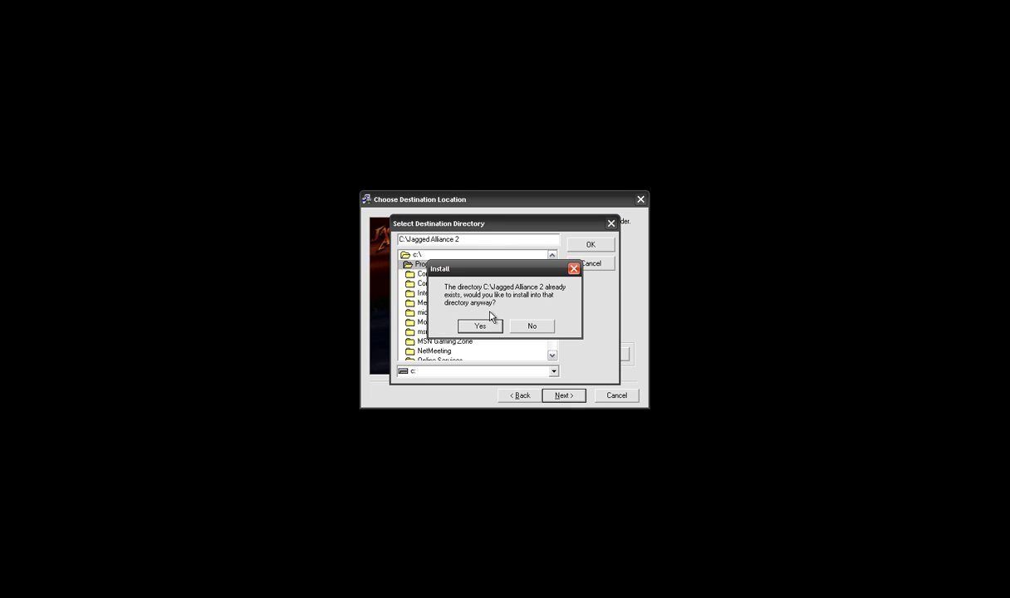
click(480, 328)
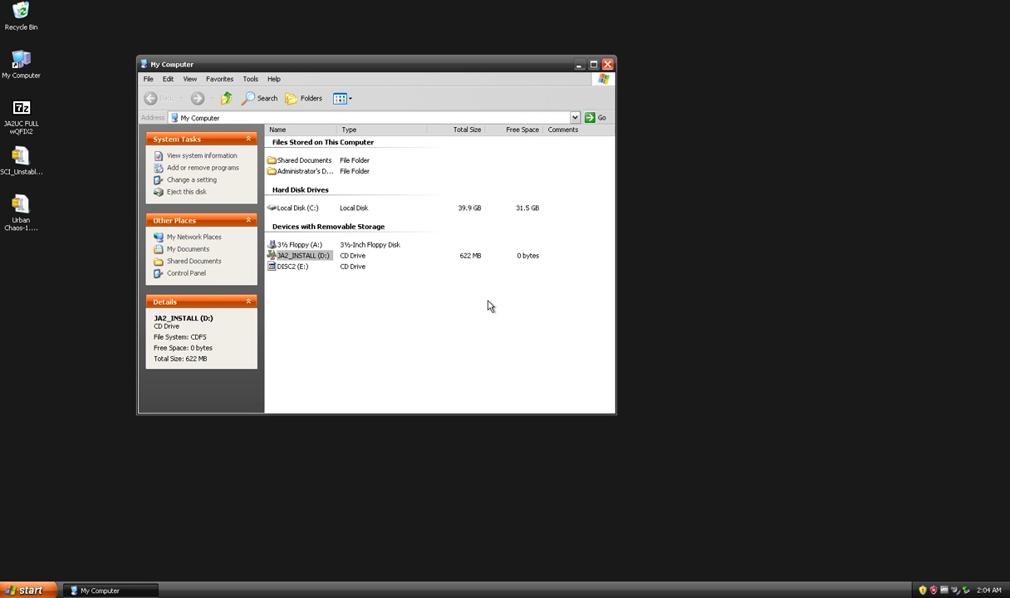
Close My Computer and create a new desktop folder named UC
click(607, 65)
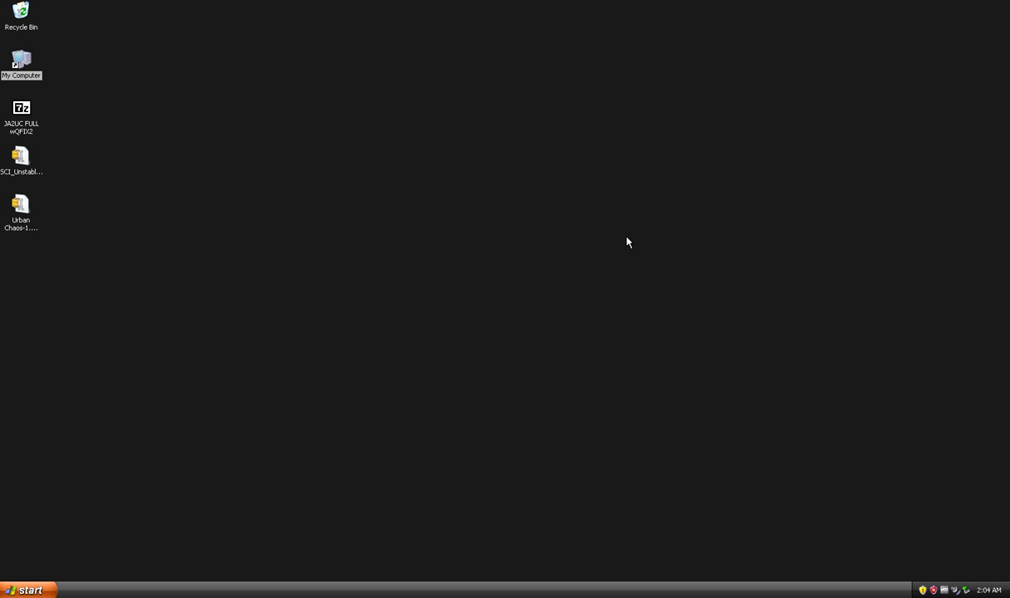
click(507, 255)
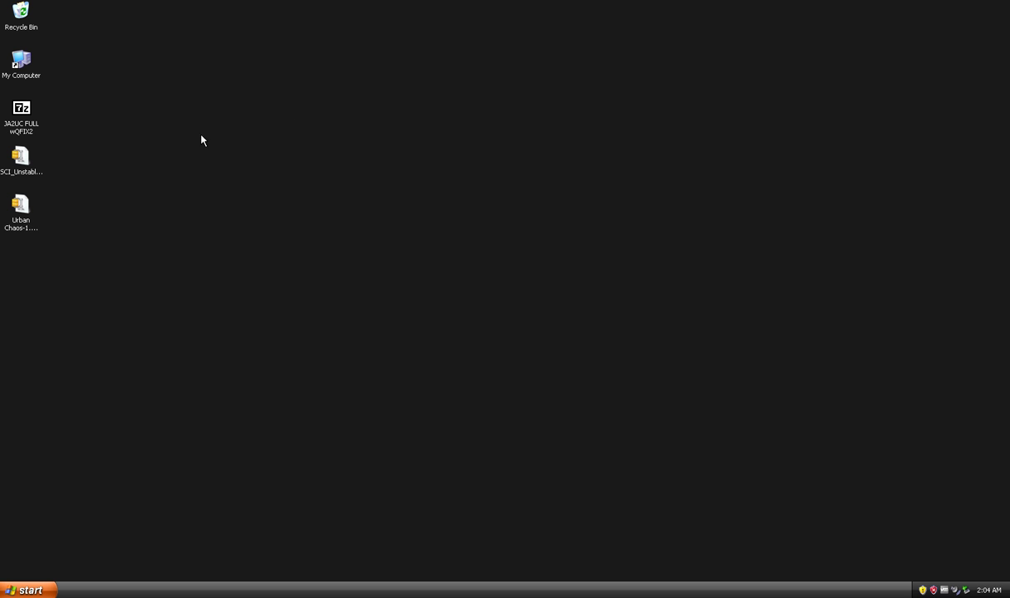
right_click(137, 128)
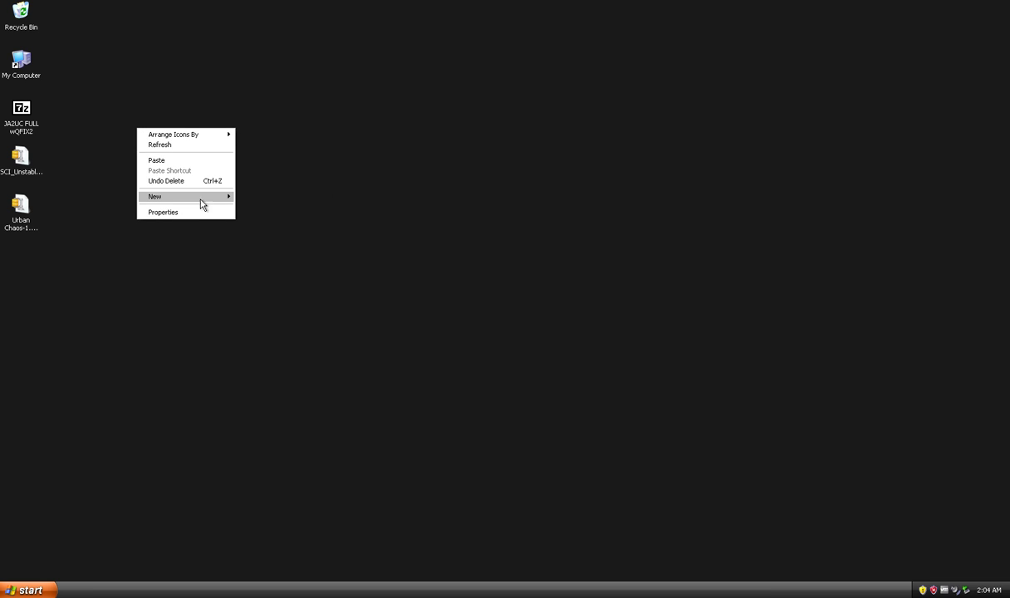
mouse_move(199, 199)
click(261, 197)
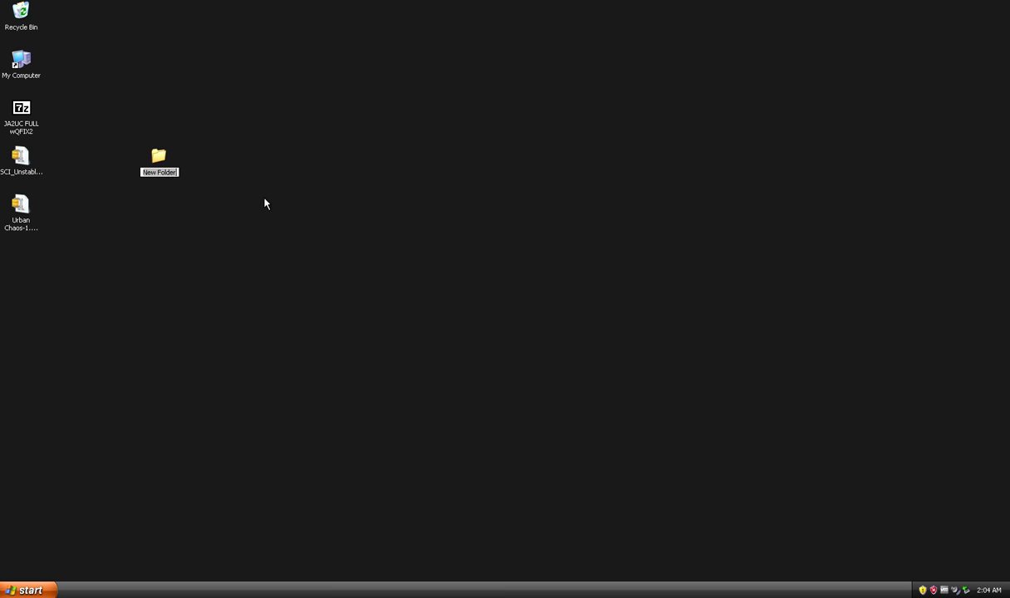
text(UC)
key(Return)
Arrange the UC folder and the JA2UC FULL wQFIX2 archive side by side on the desktop
drag(146, 153, 150, 120)
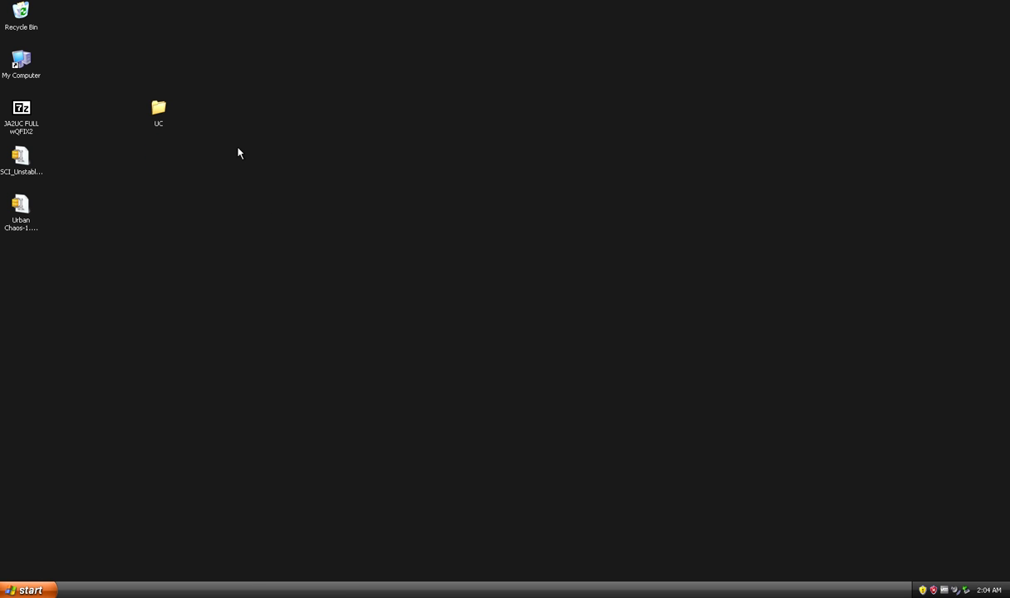
click(25, 117)
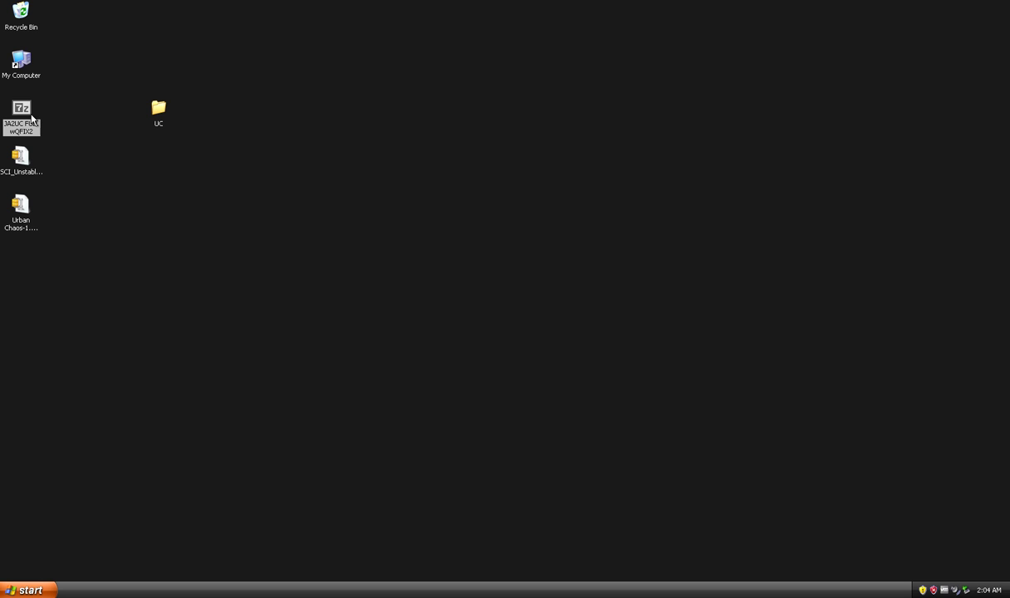
drag(27, 115, 119, 115)
click(156, 151)
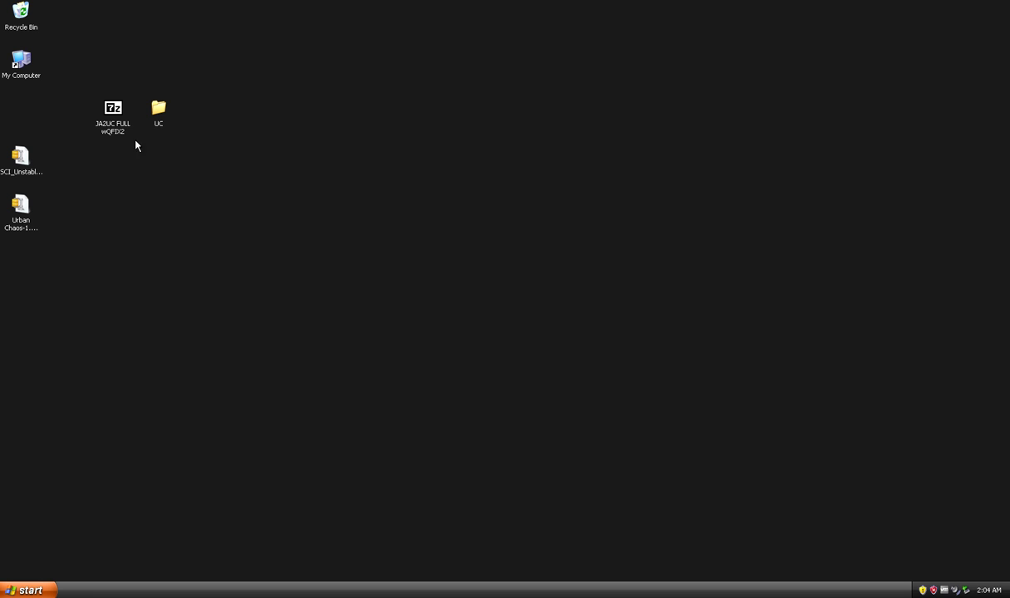
Run the JA2UC FULL wQFIX2 self-extractor with the UC folder as destination and extract it
click(125, 119)
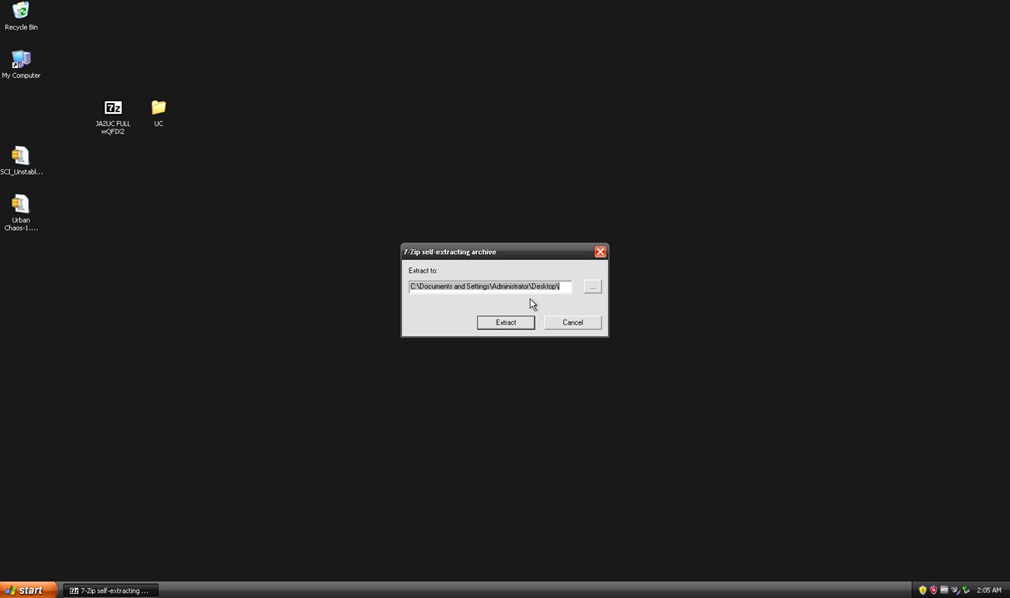
click(590, 289)
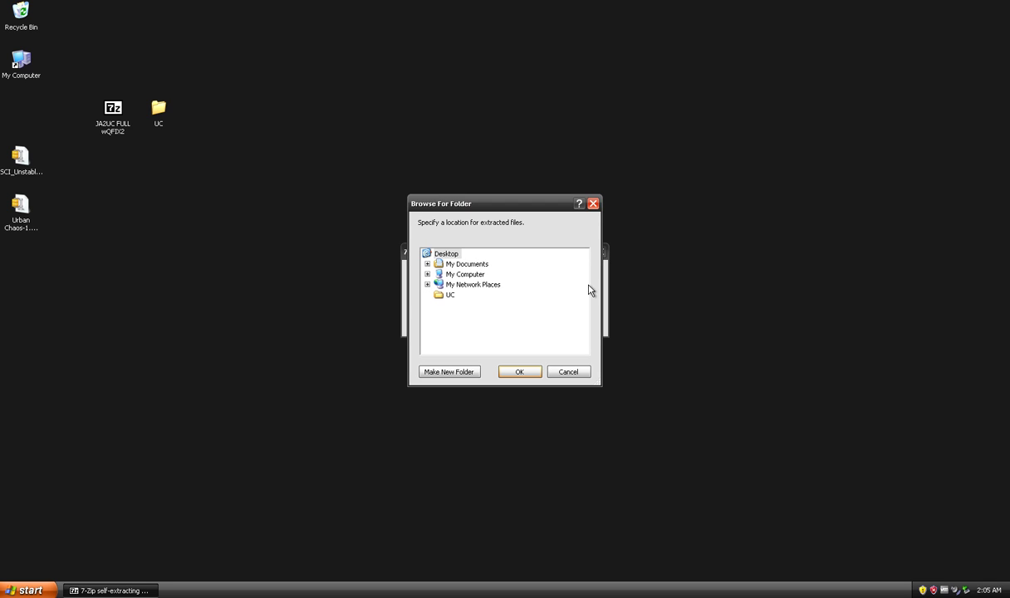
drag(492, 208, 704, 212)
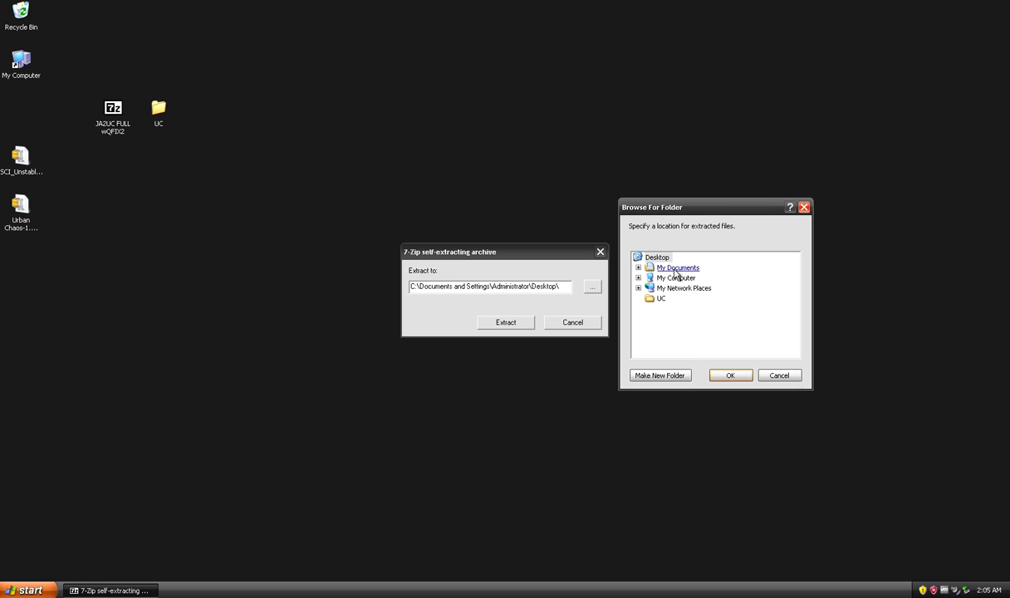
click(658, 299)
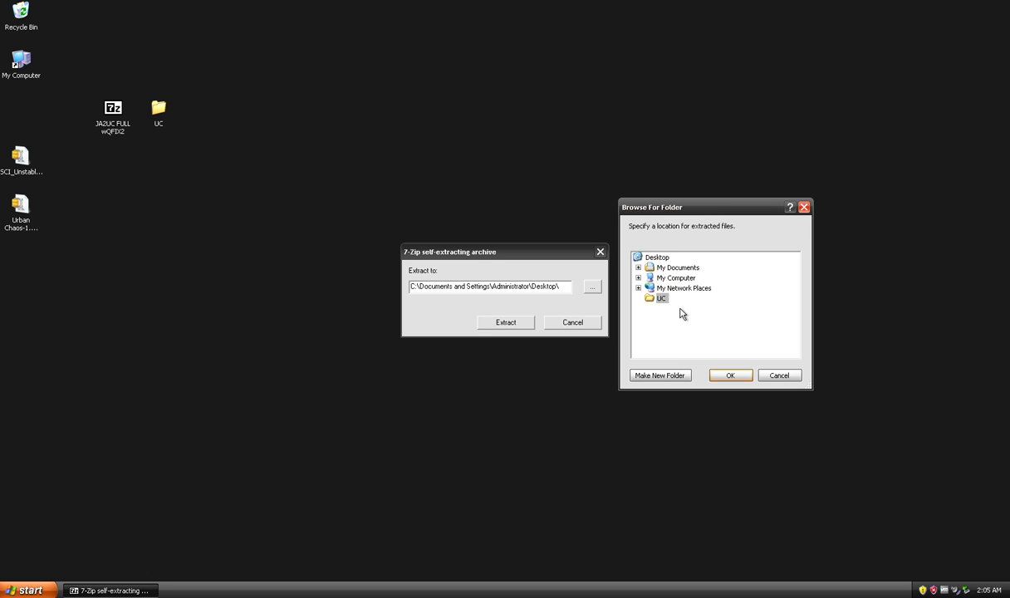
click(731, 376)
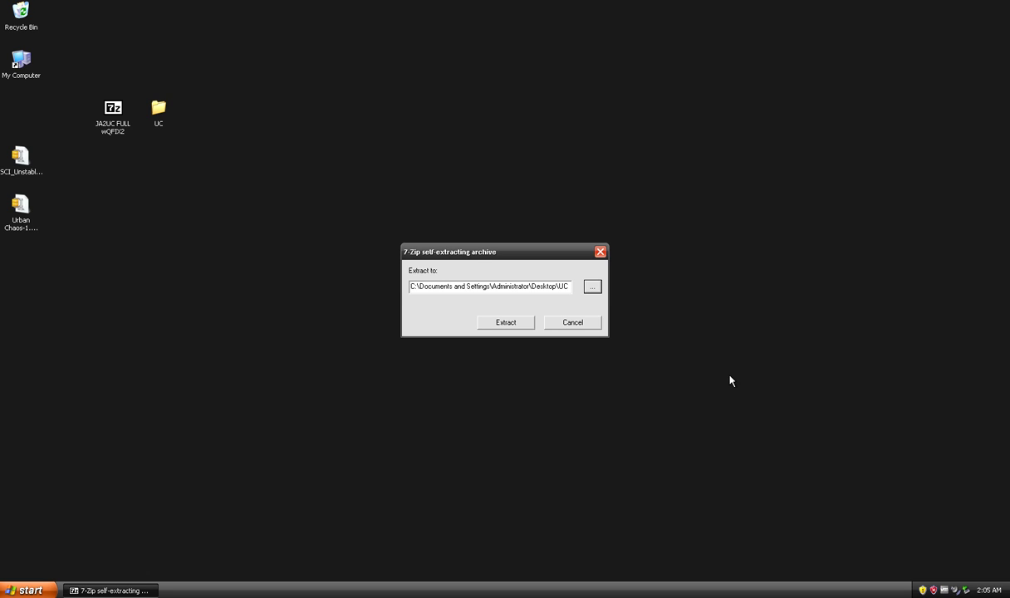
click(520, 324)
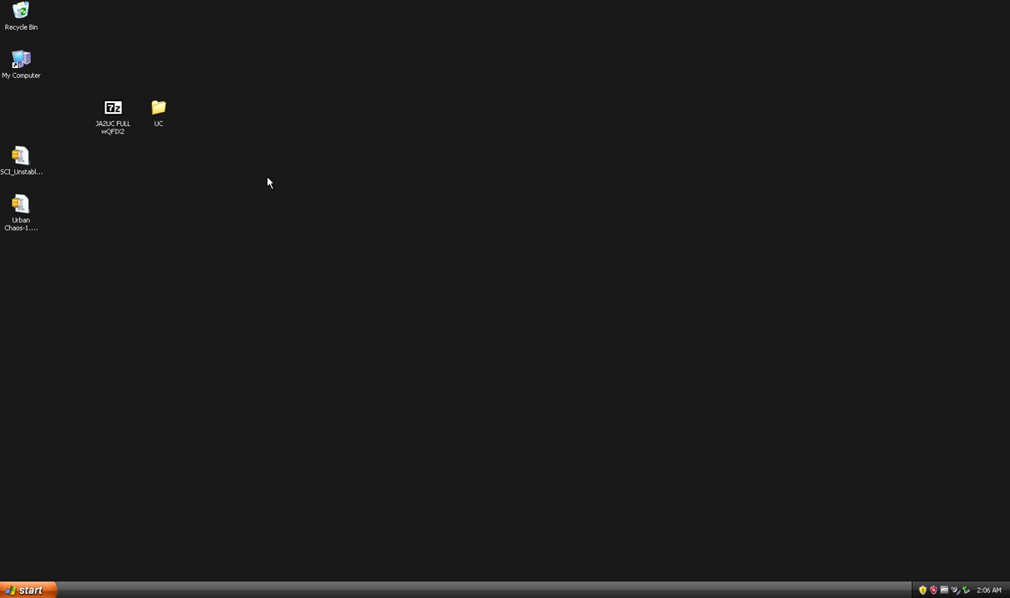
Move the archive icon beside My Computer and open the UC folder
drag(113, 106, 66, 59)
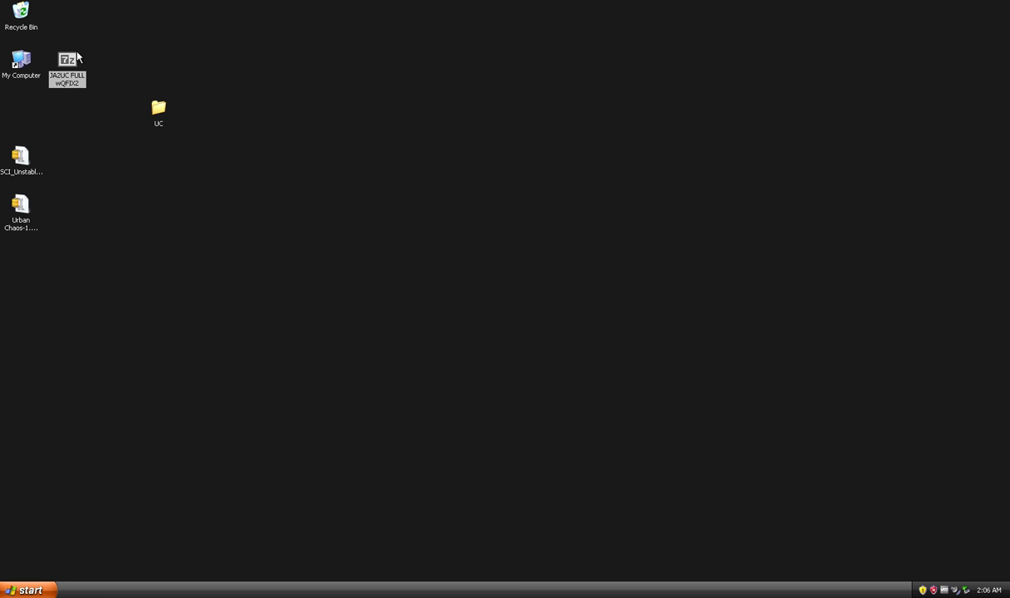
click(191, 65)
double_click(158, 110)
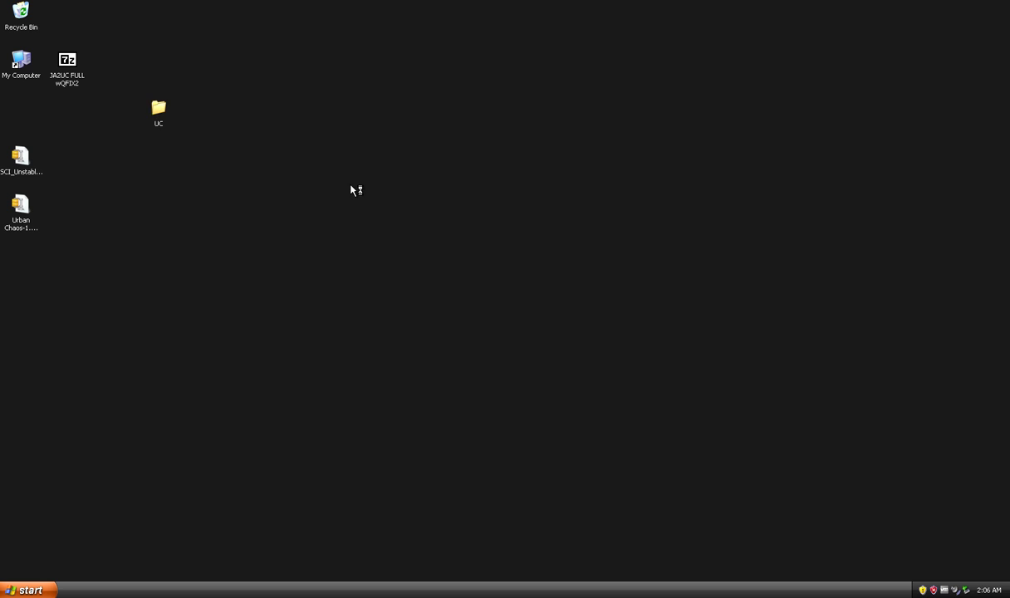
drag(306, 122, 572, 137)
Rename the Data folder inside UC to Data-UC
click(489, 209)
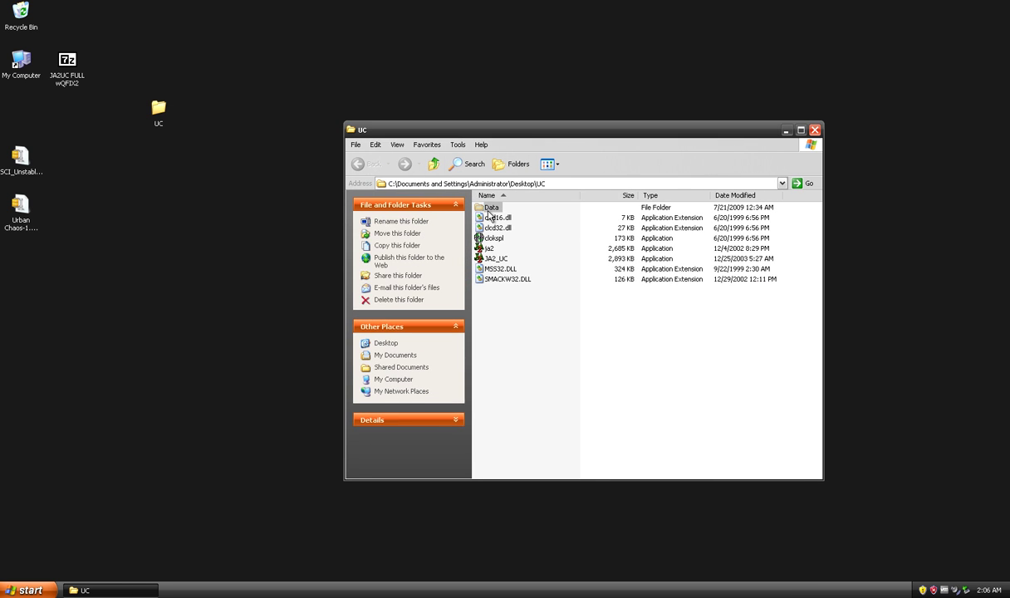
right_click(490, 213)
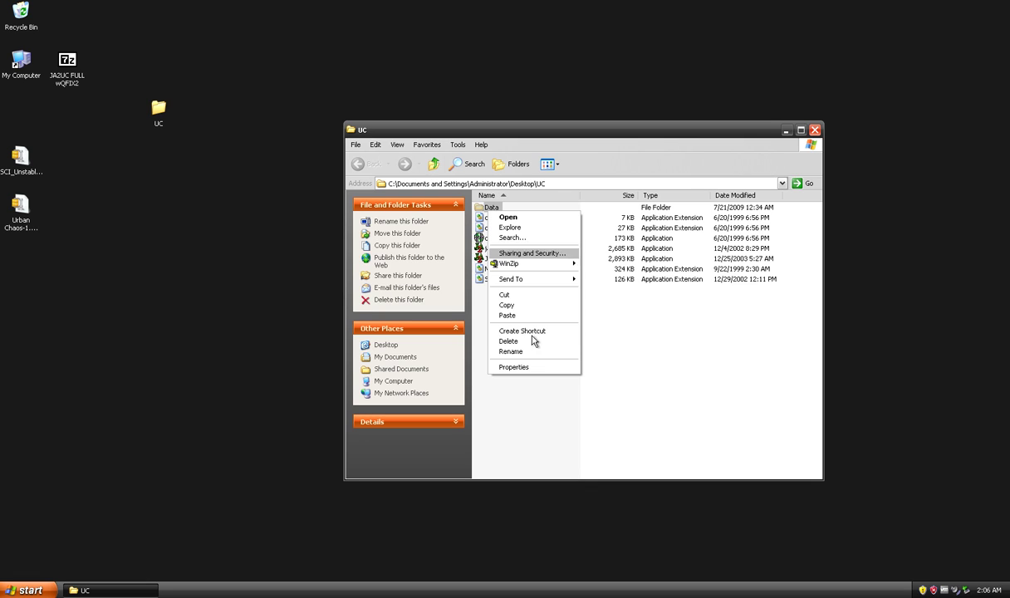
click(532, 354)
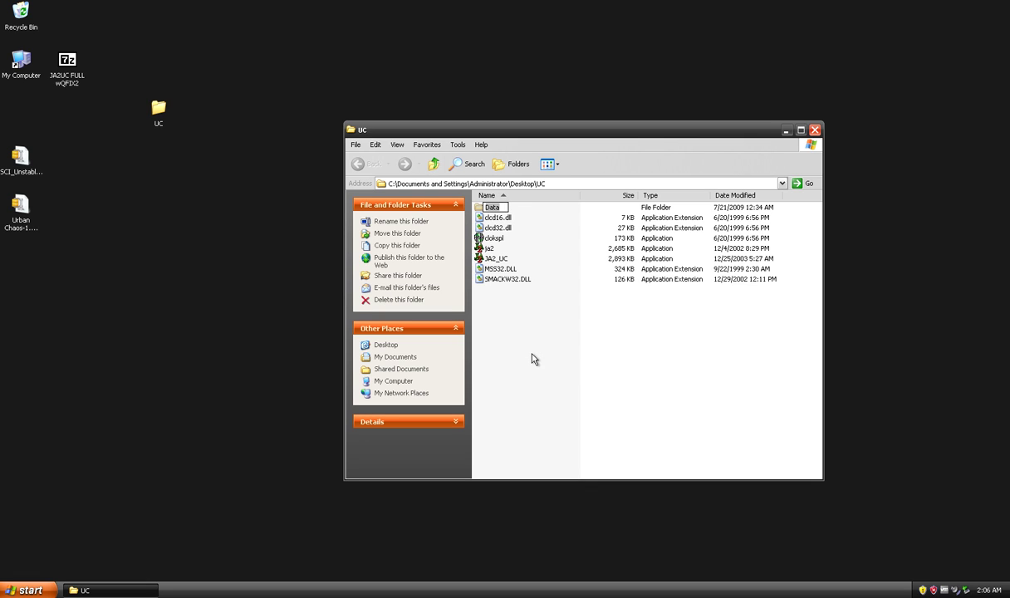
key(End)
text(-UC)
key(Return)
click(534, 359)
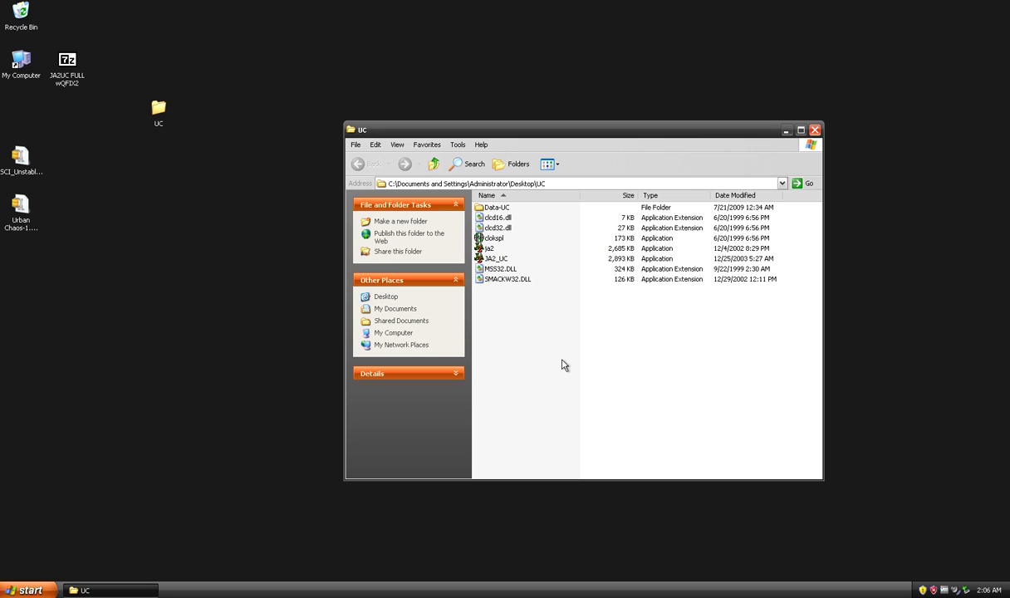
Close the UC window and open the SCI_Unstable archive in an enlarged WinZip evaluation window
click(815, 130)
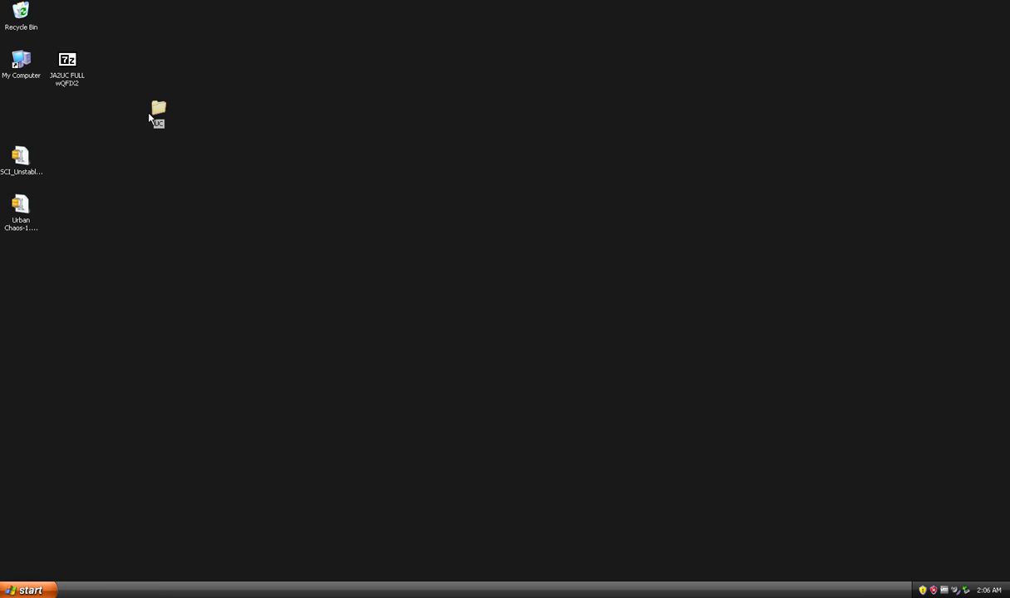
drag(148, 114, 100, 63)
double_click(18, 160)
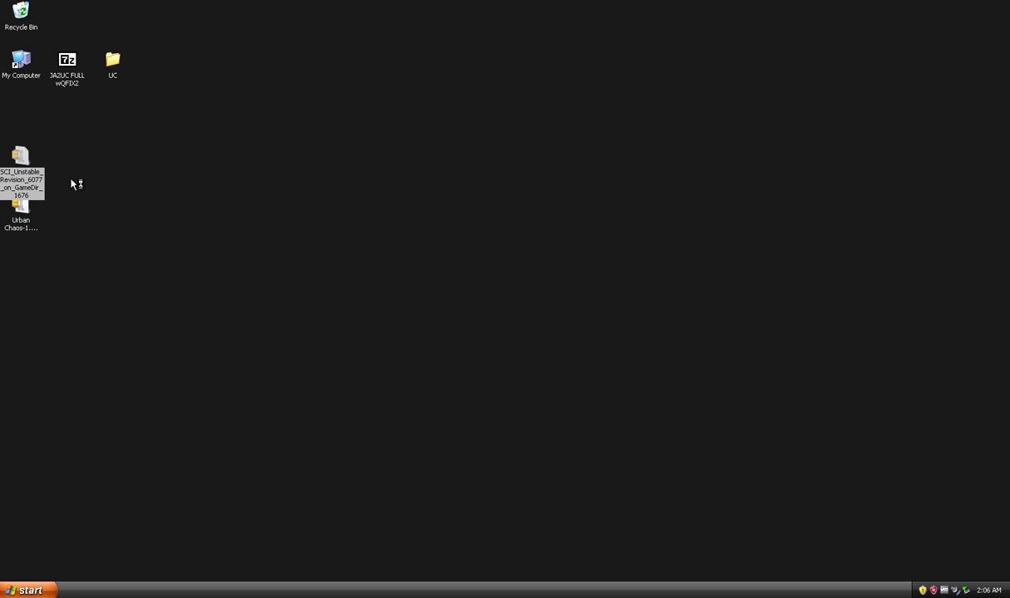
click(340, 324)
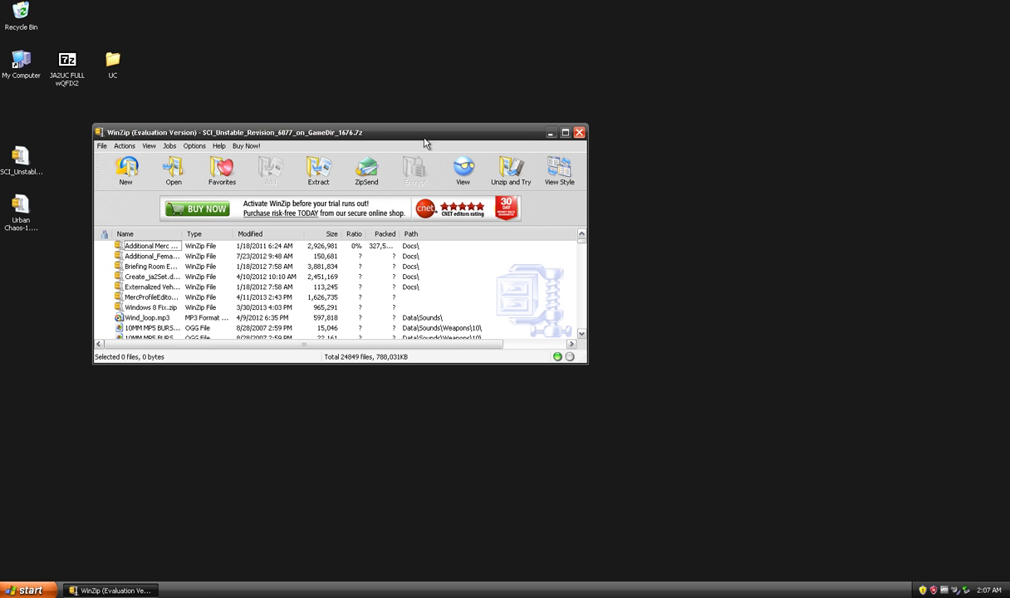
drag(435, 136, 489, 95)
drag(646, 331, 798, 530)
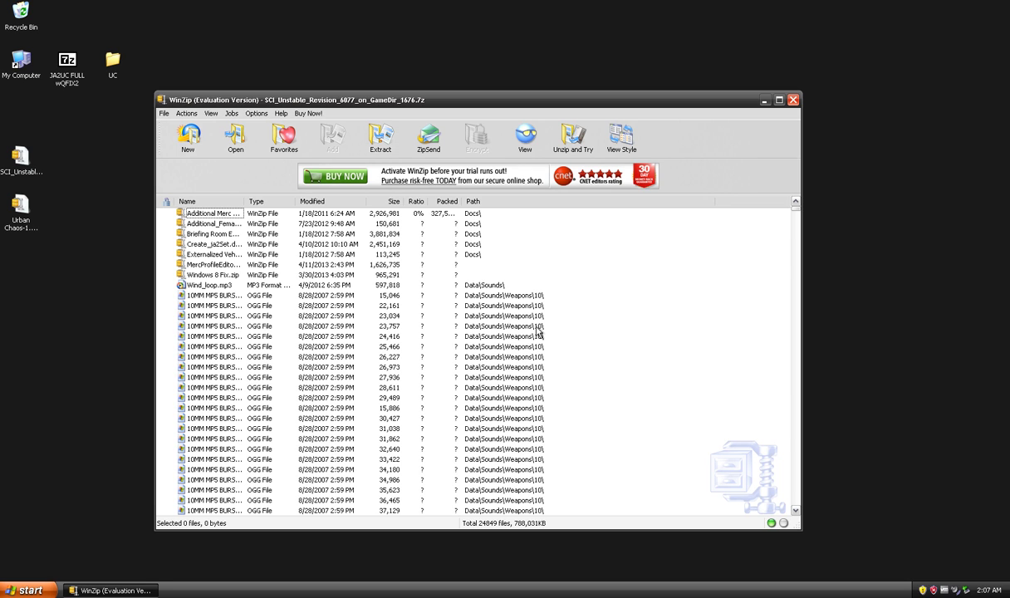
Extract all SCI archive files to C:\Jagged Alliance 2, choosing Yes to All for overwrites
click(376, 146)
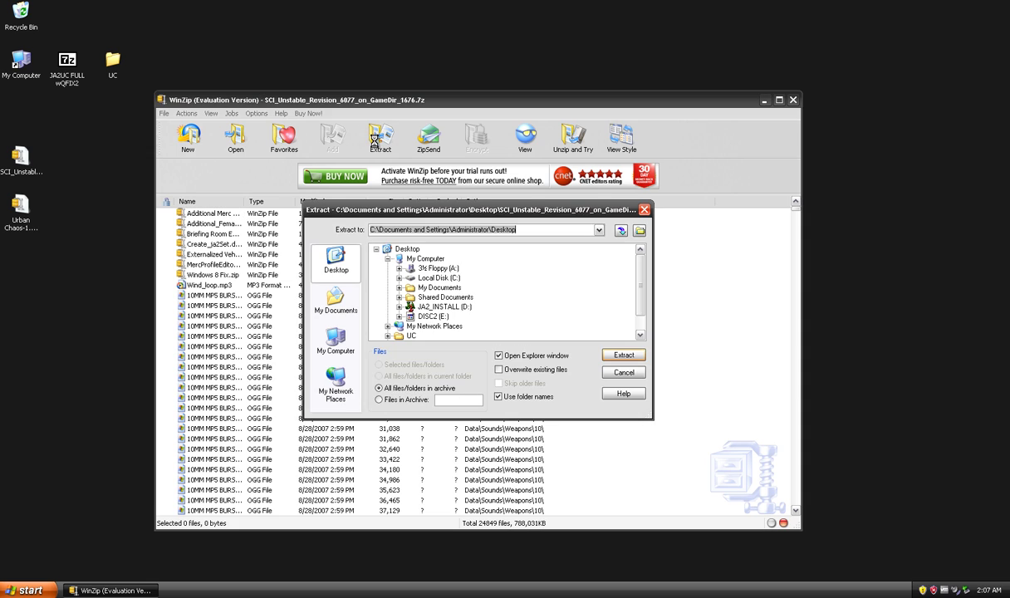
click(399, 278)
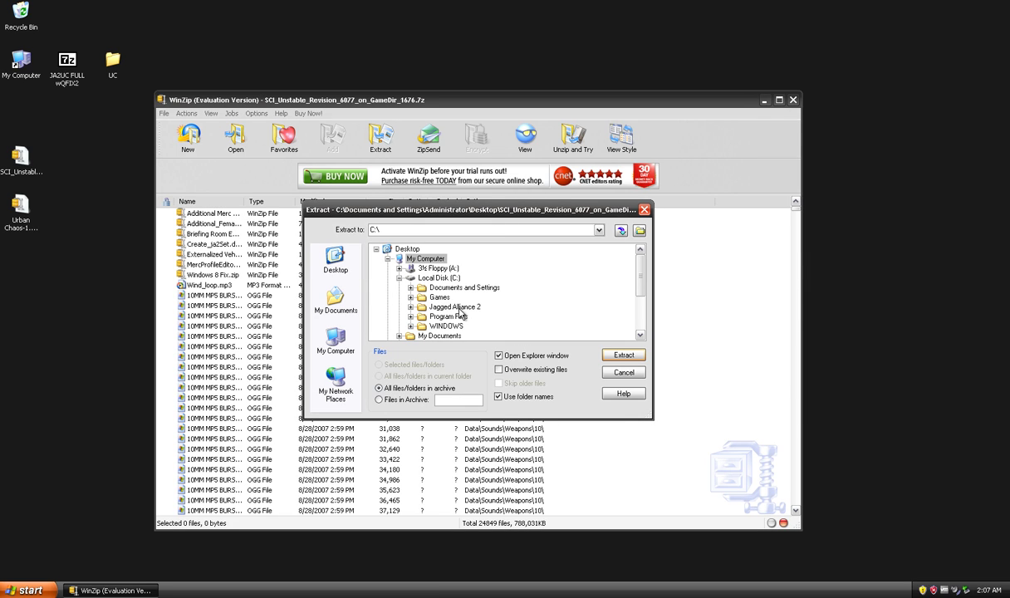
click(460, 308)
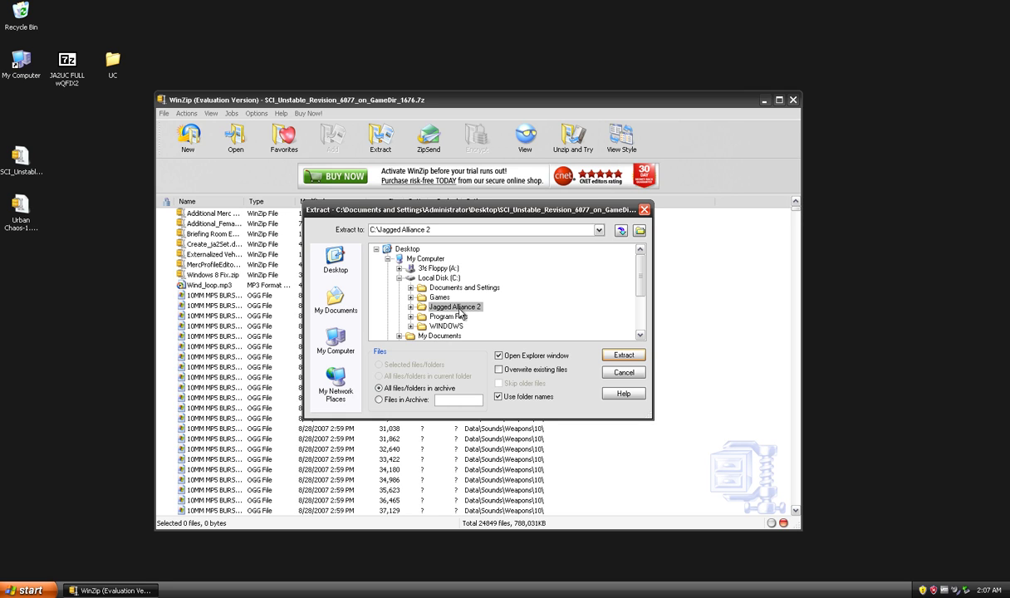
click(623, 356)
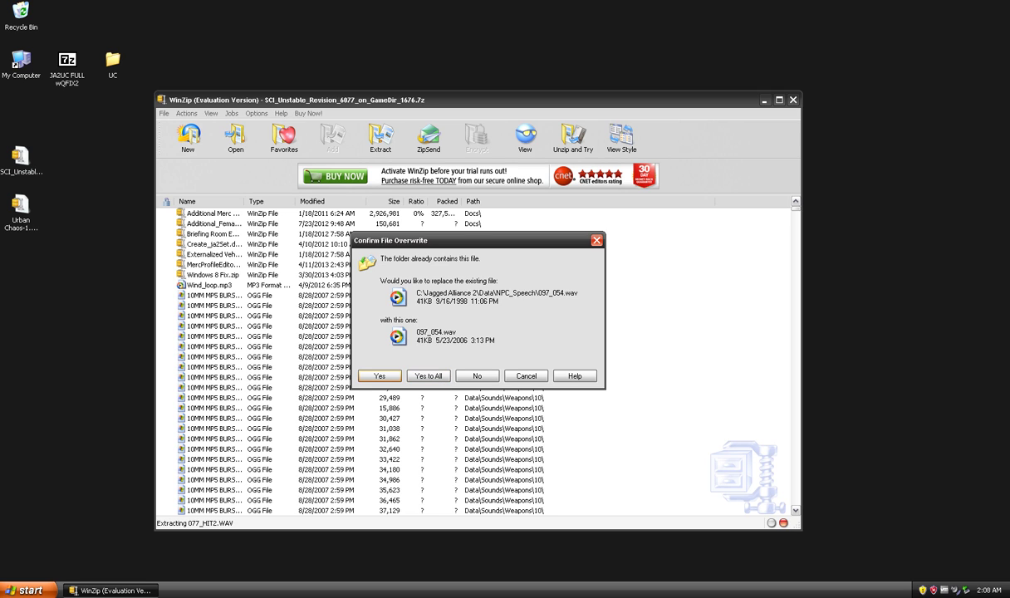
click(428, 377)
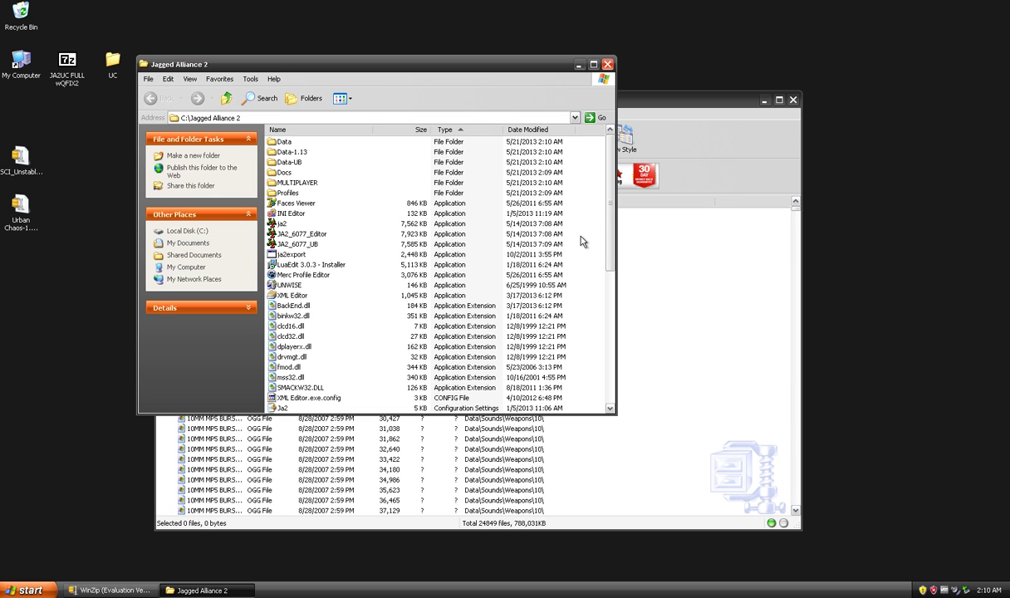
Close WinZip and bring the C:\Jagged Alliance 2 Explorer window into view
click(793, 101)
drag(514, 70, 594, 94)
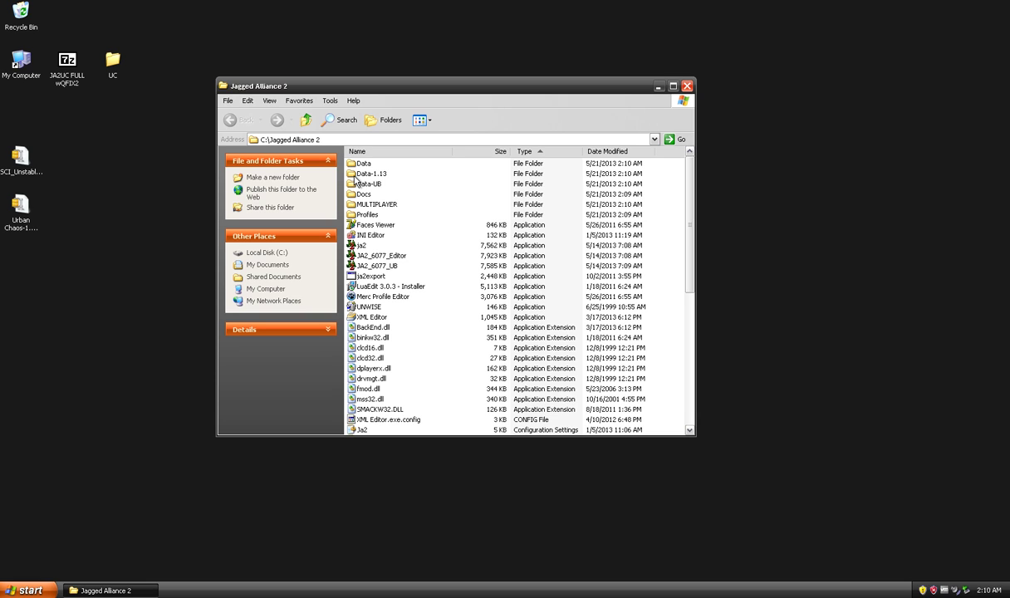
mouse_move(365, 175)
Cut Data-UC from the UC folder and paste it into C:\Jagged Alliance 2
drag(451, 86, 571, 84)
double_click(108, 68)
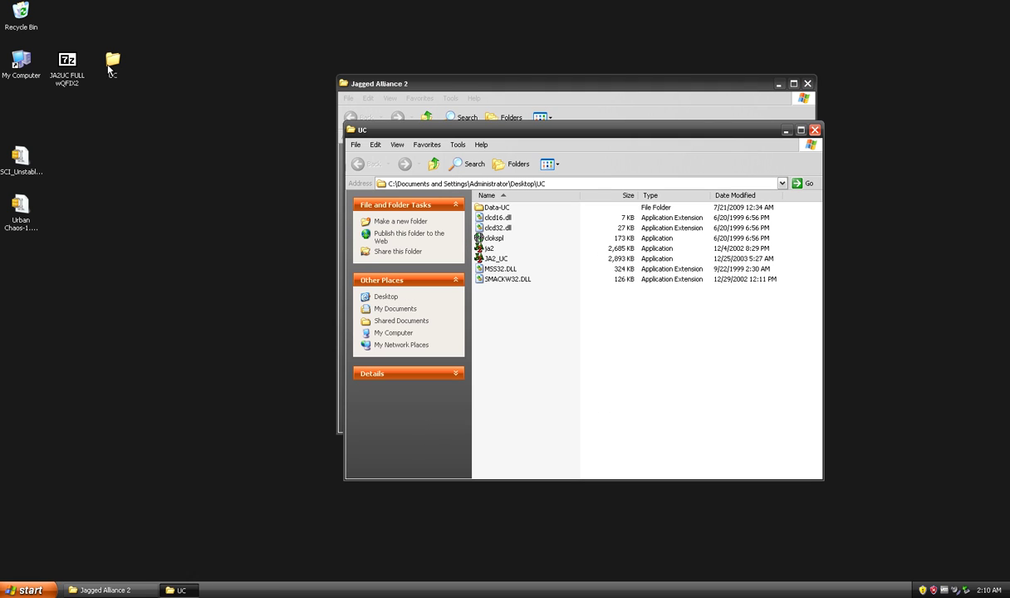
drag(489, 131, 224, 152)
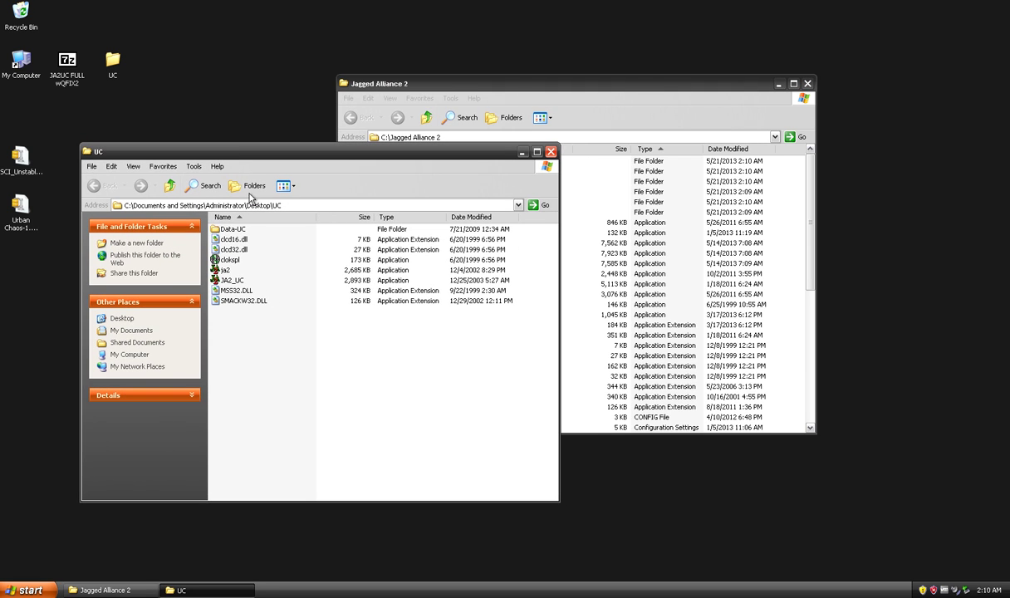
click(226, 230)
right_click(227, 232)
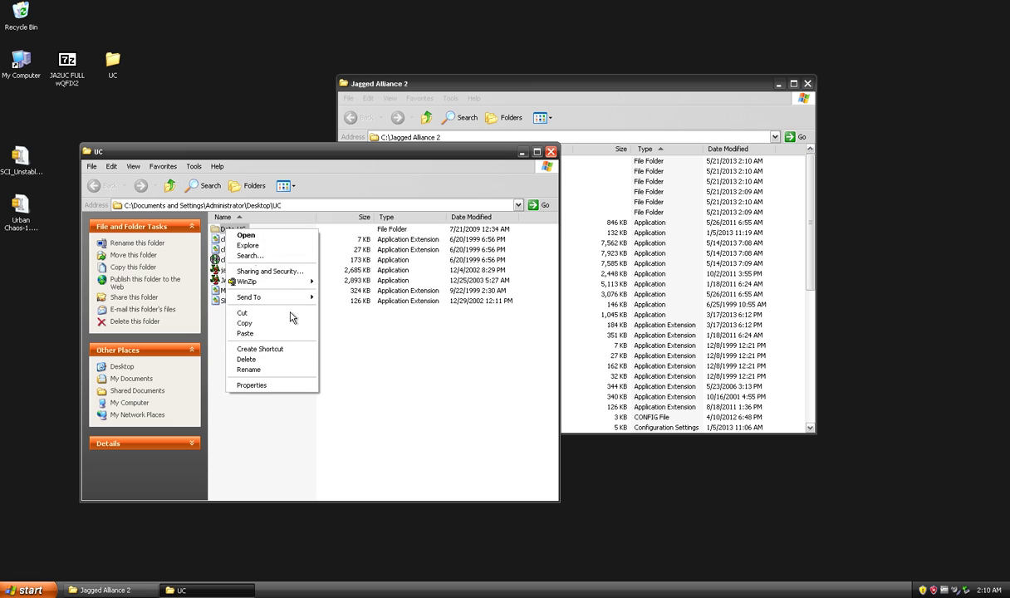
click(265, 314)
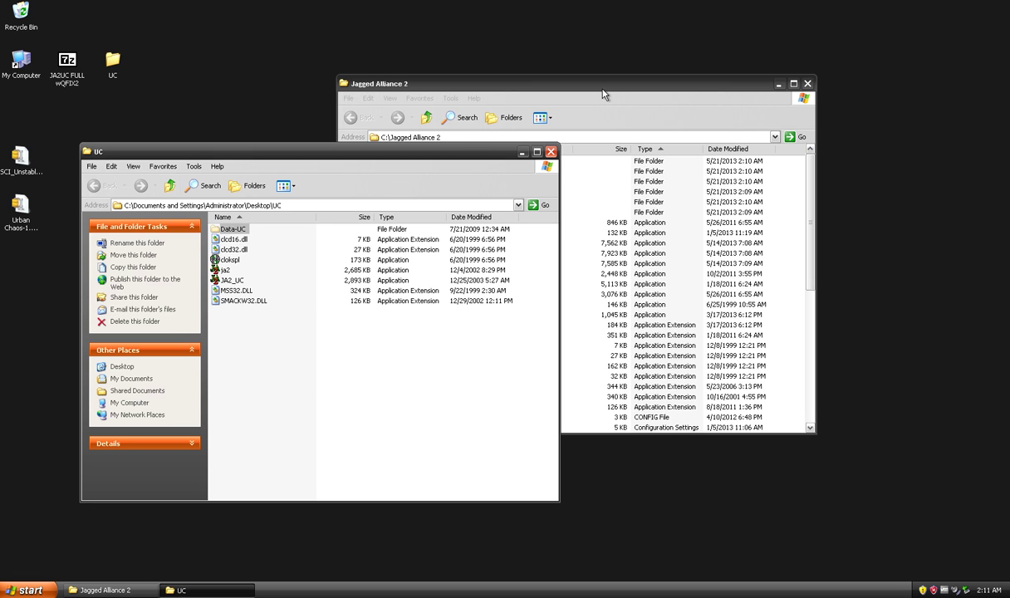
click(590, 129)
right_click(561, 312)
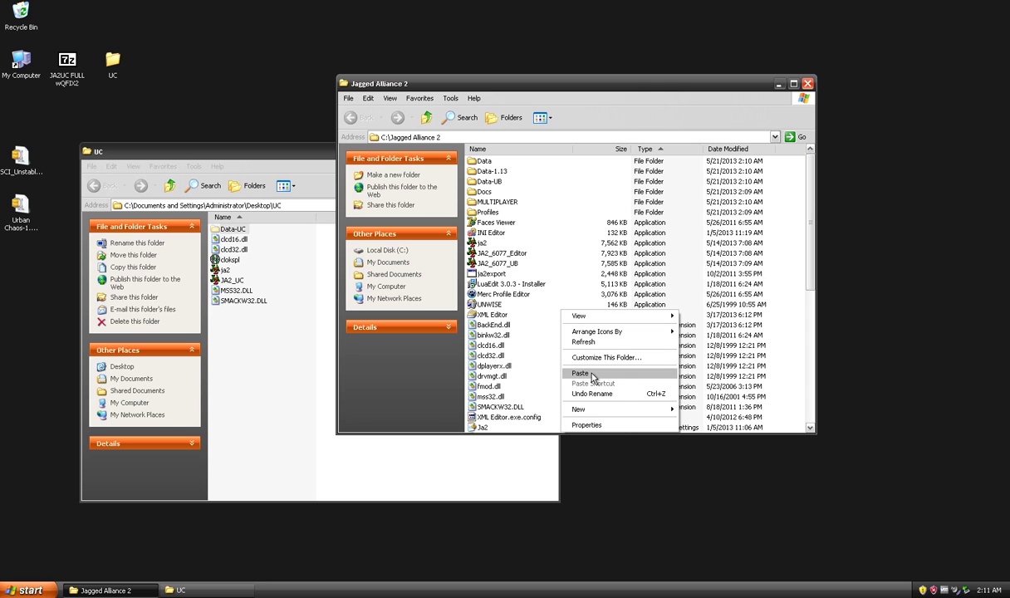
click(582, 374)
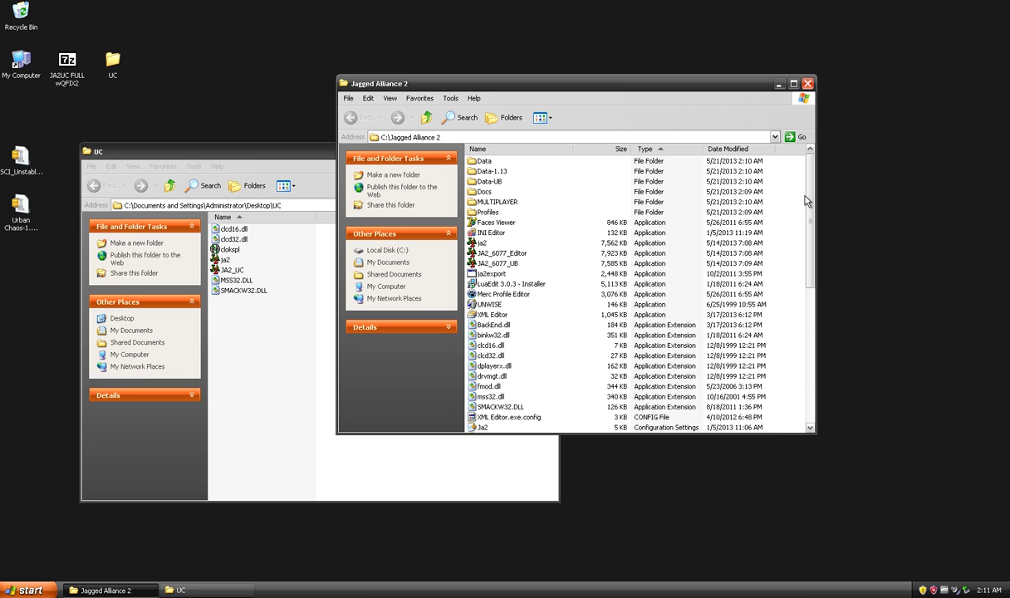
Sort Jagged Alliance 2 by name and confirm Data, Data-UC and Data-1.13 sit together
drag(809, 219, 844, 202)
scroll(593, 162, down, 9)
scroll(593, 300, up, 7)
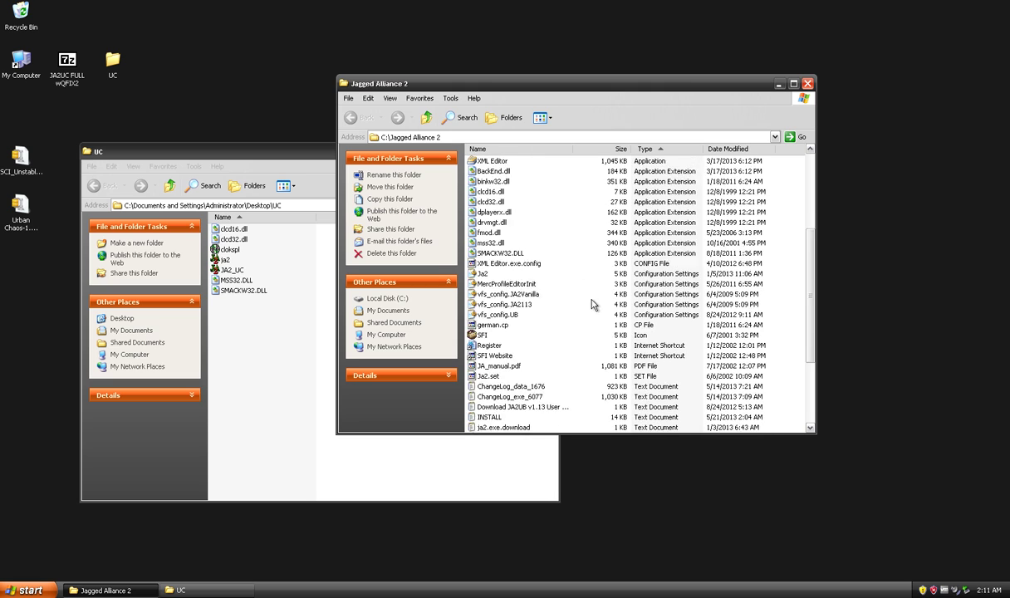
click(534, 149)
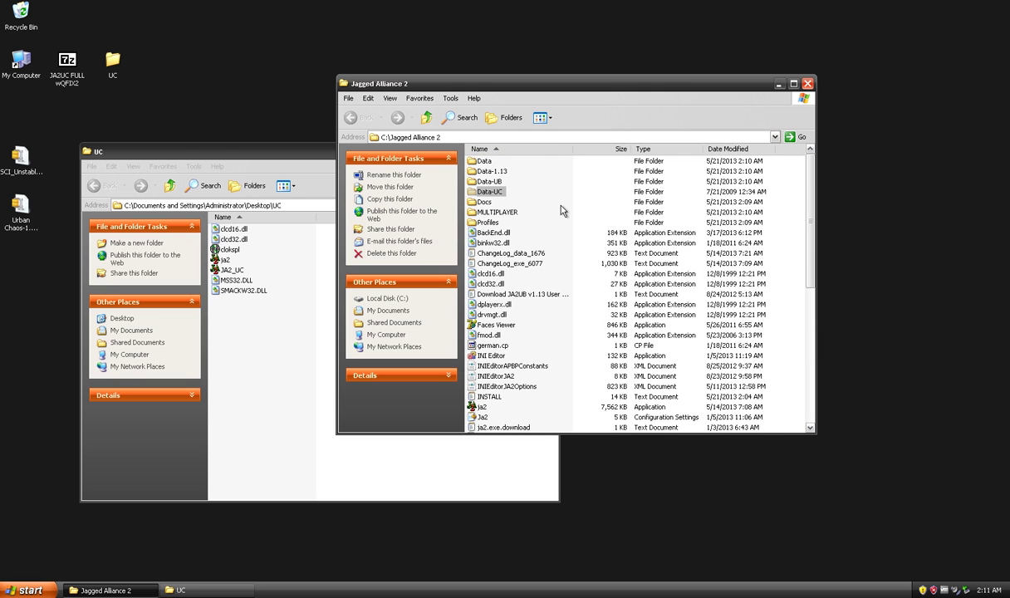
ctrl+click(483, 160)
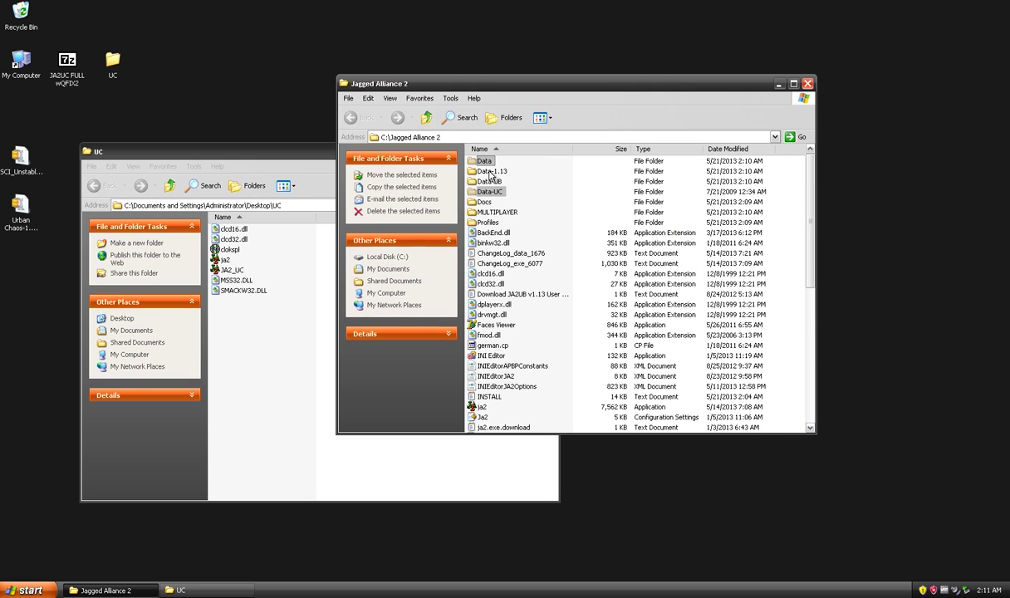
ctrl+click(490, 171)
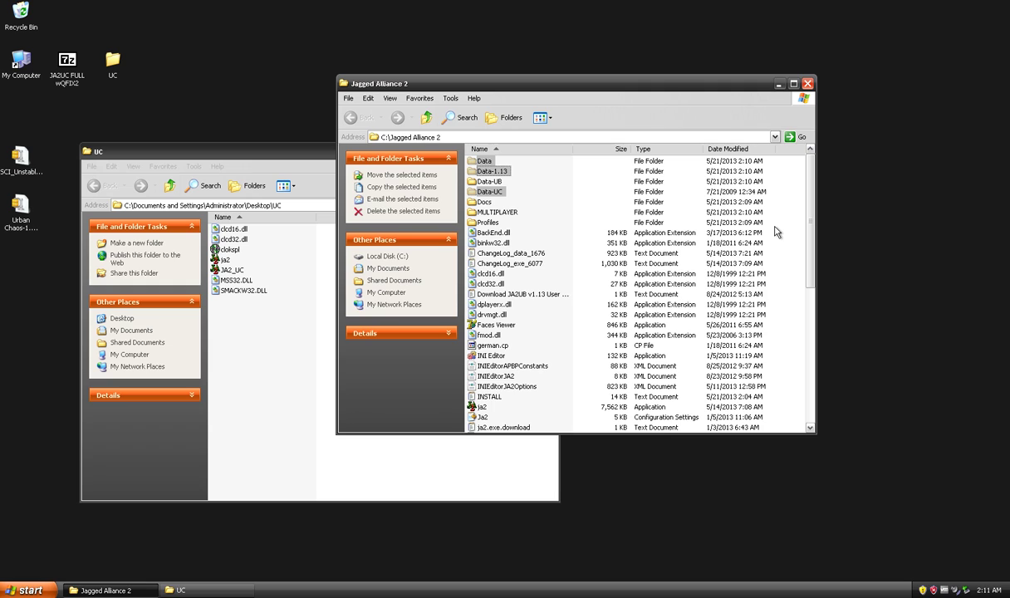
click(558, 362)
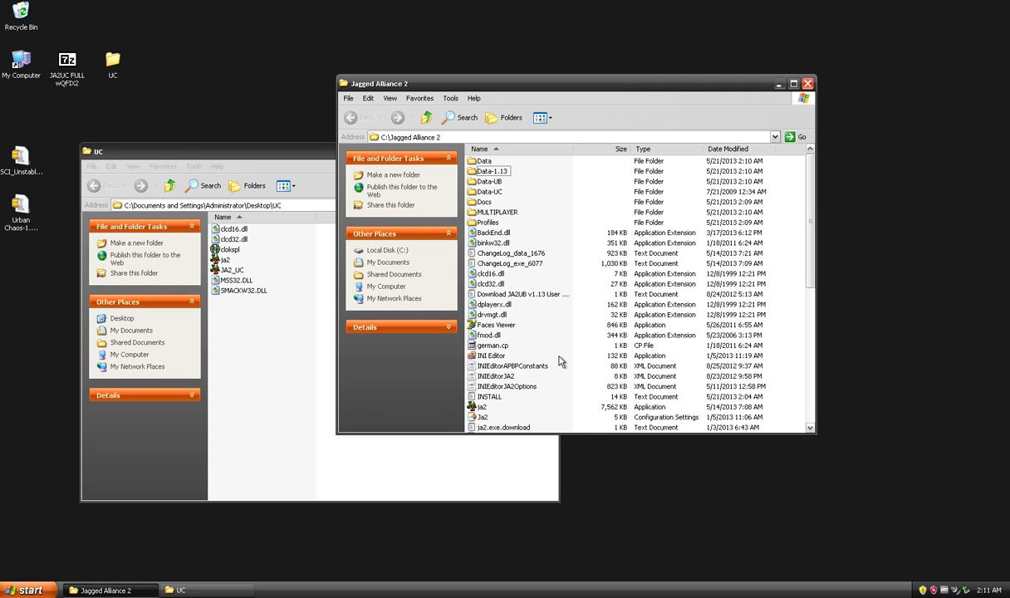
click(273, 352)
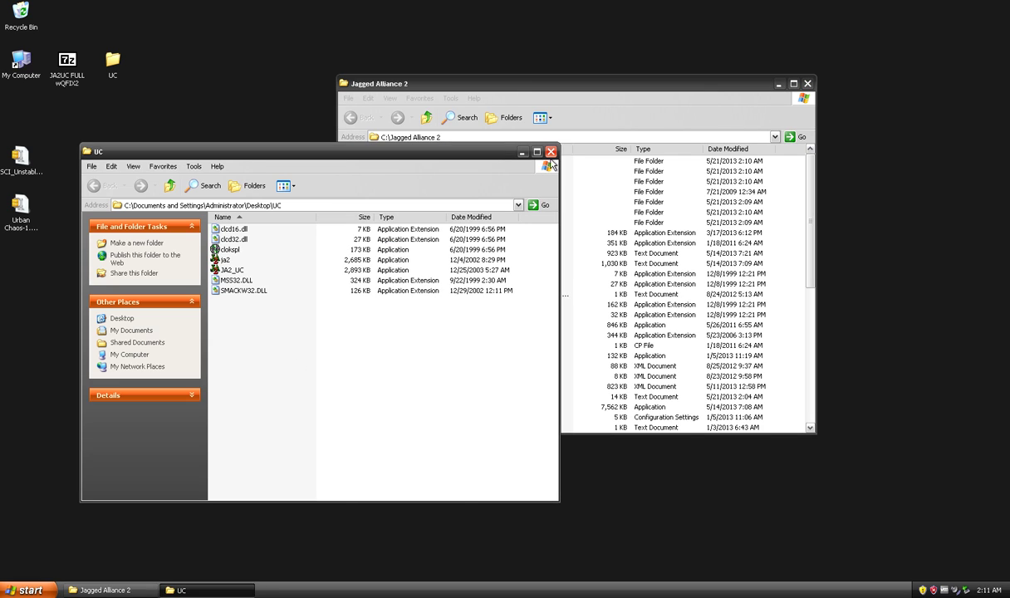
Close both Explorer windows and open the Urban Chaos 1.13 archive in WinZip's evaluation version
click(551, 154)
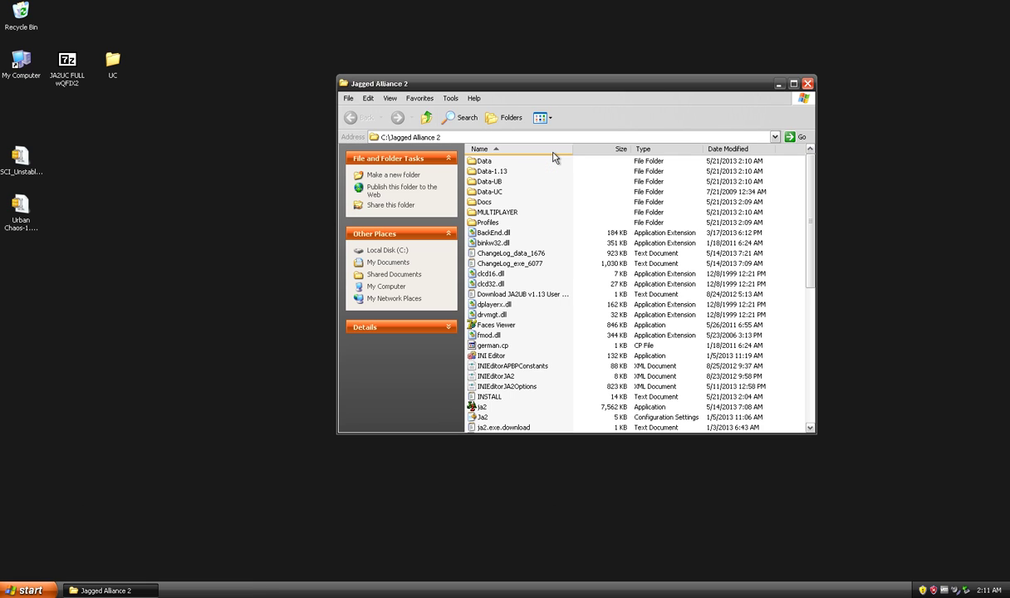
click(807, 84)
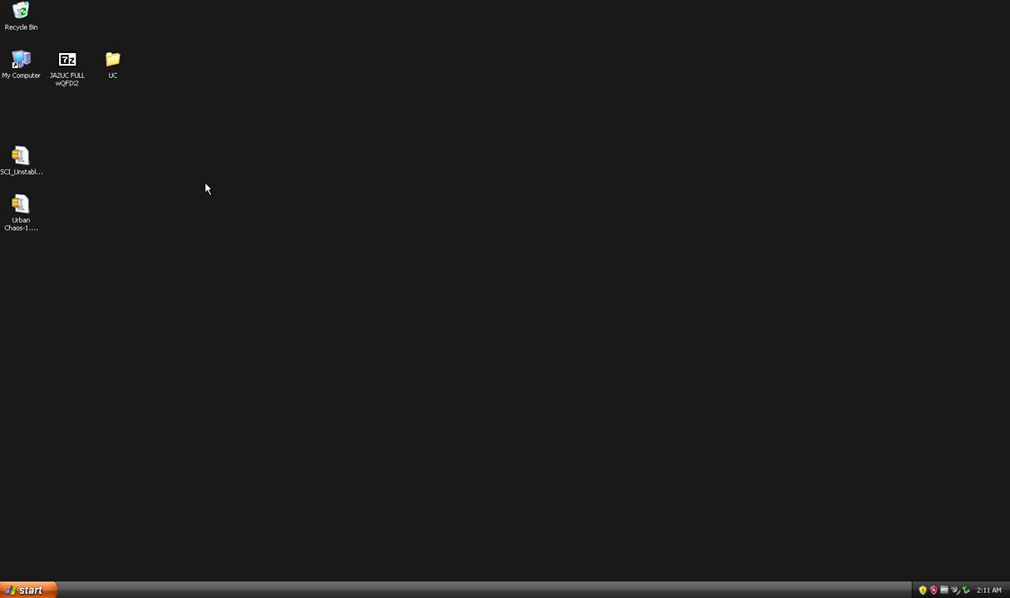
double_click(23, 218)
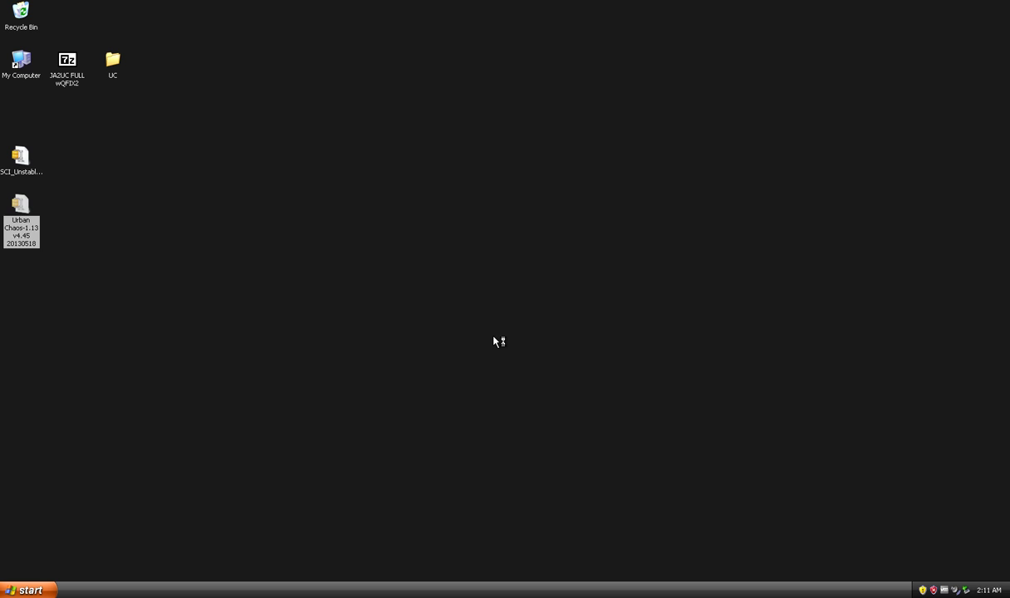
click(475, 391)
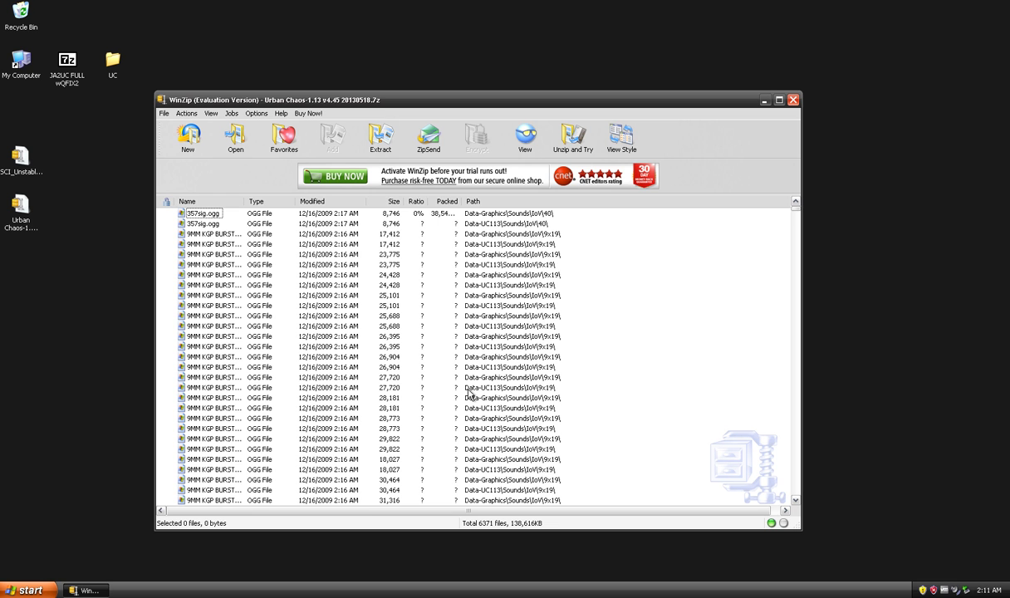
Extract all Urban Chaos archive files into C:\Jagged Alliance 2
click(386, 143)
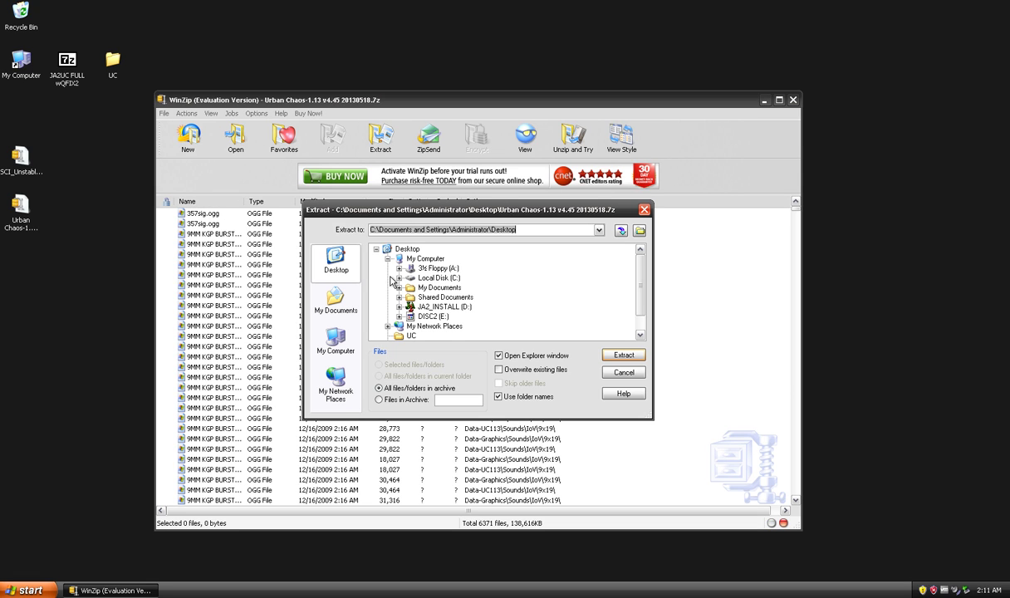
click(371, 260)
click(446, 307)
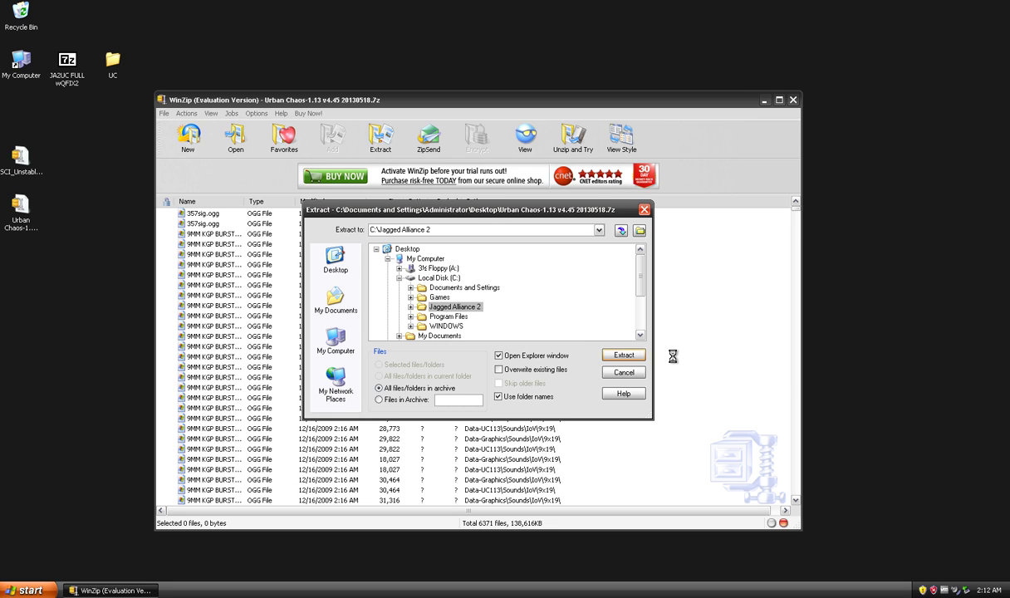
click(623, 355)
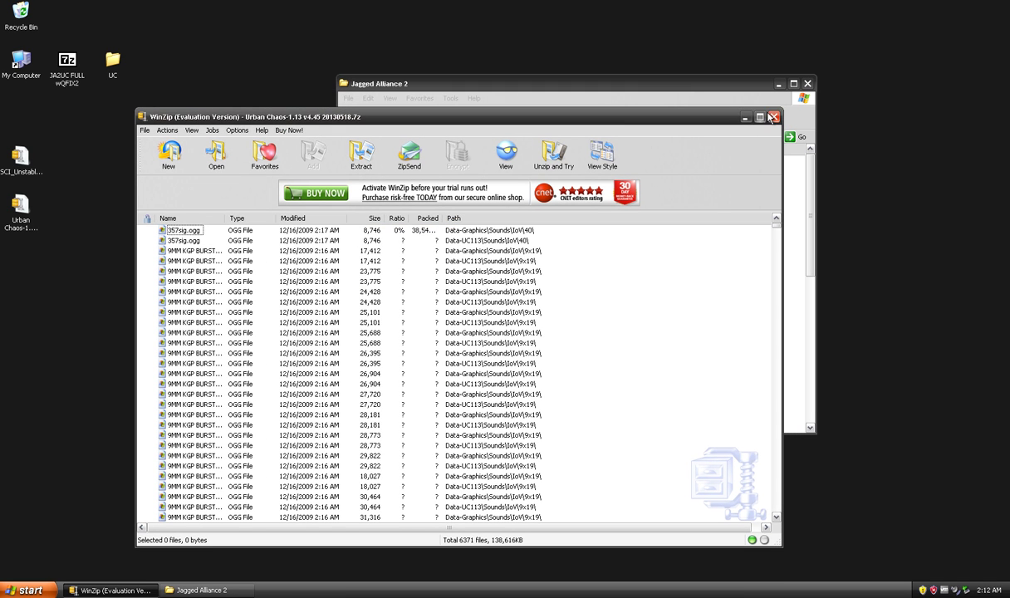
Close WinZip, then select and launch the INI Editor in C:\Jagged Alliance 2
click(772, 117)
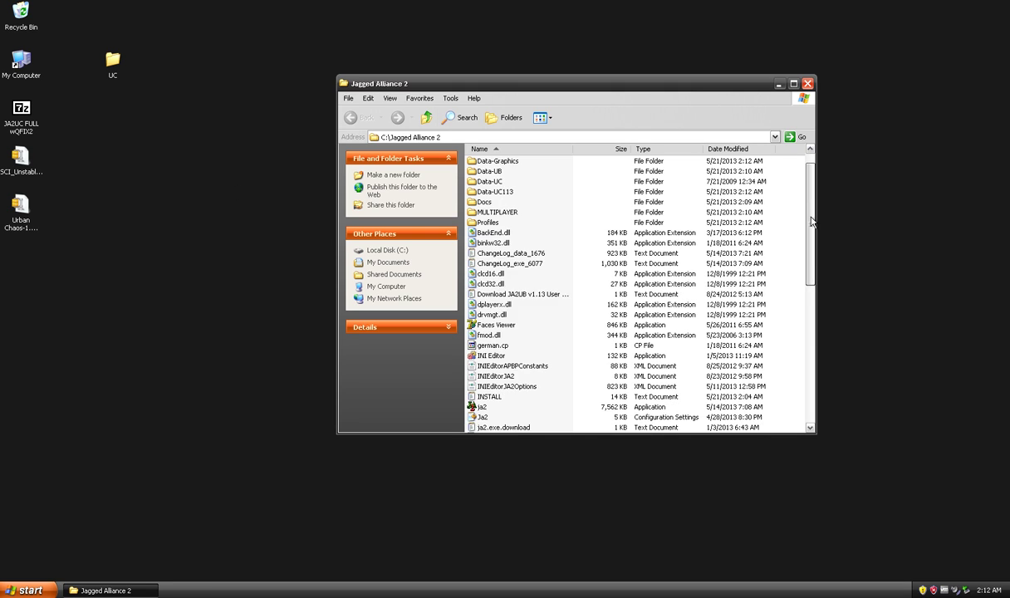
drag(811, 221, 812, 231)
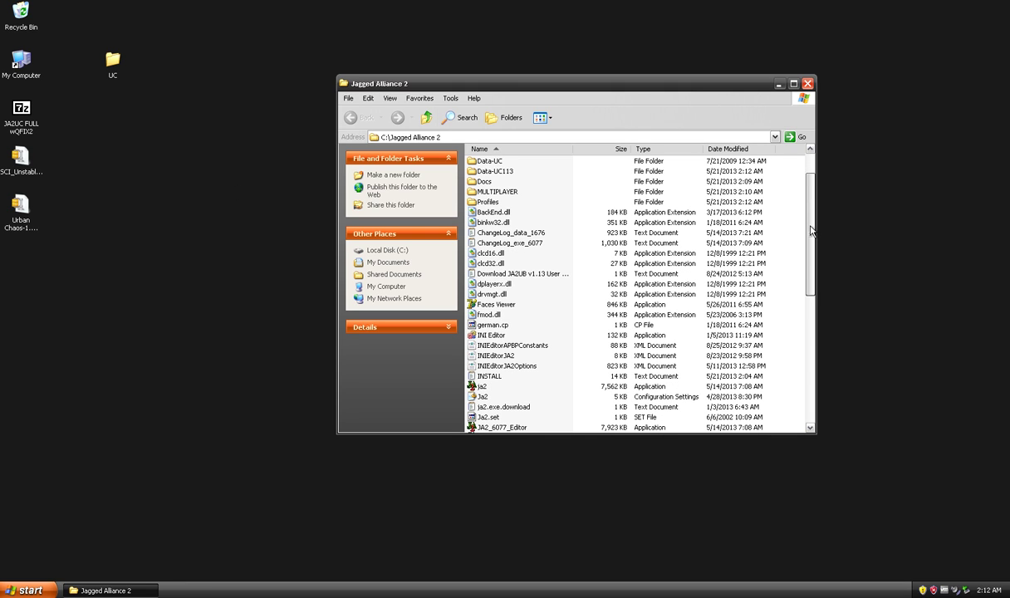
click(491, 336)
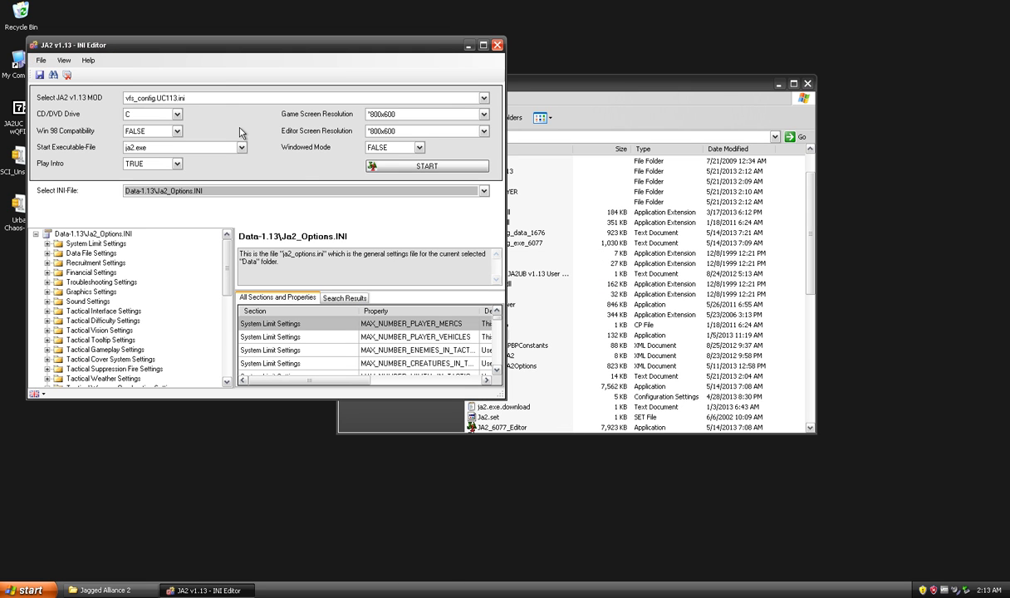
Arrange the INI Editor and Jagged Alliance 2 folder windows so both are visible
drag(216, 50, 249, 76)
drag(562, 88, 622, 83)
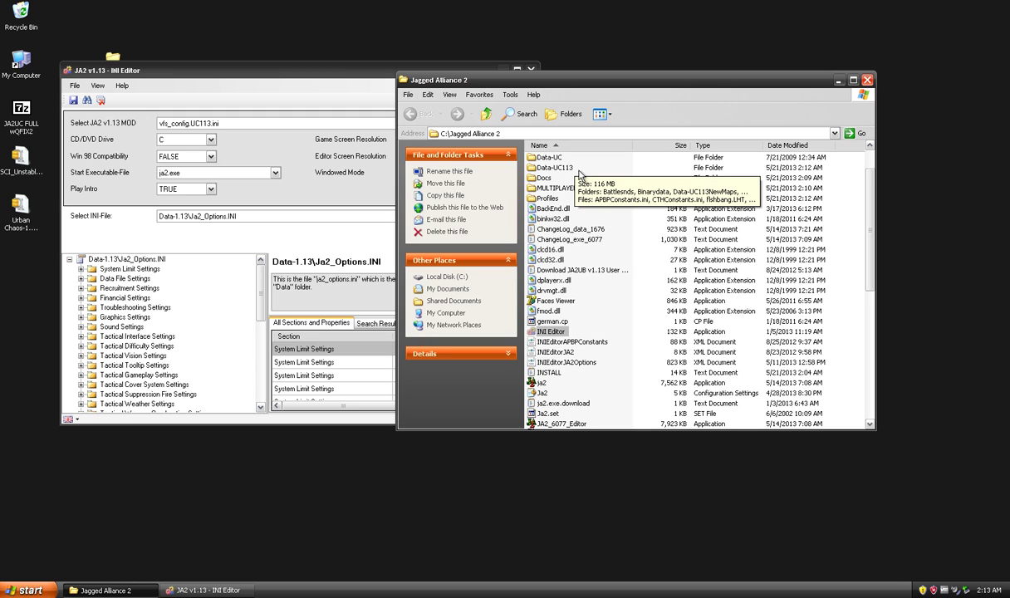
click(316, 198)
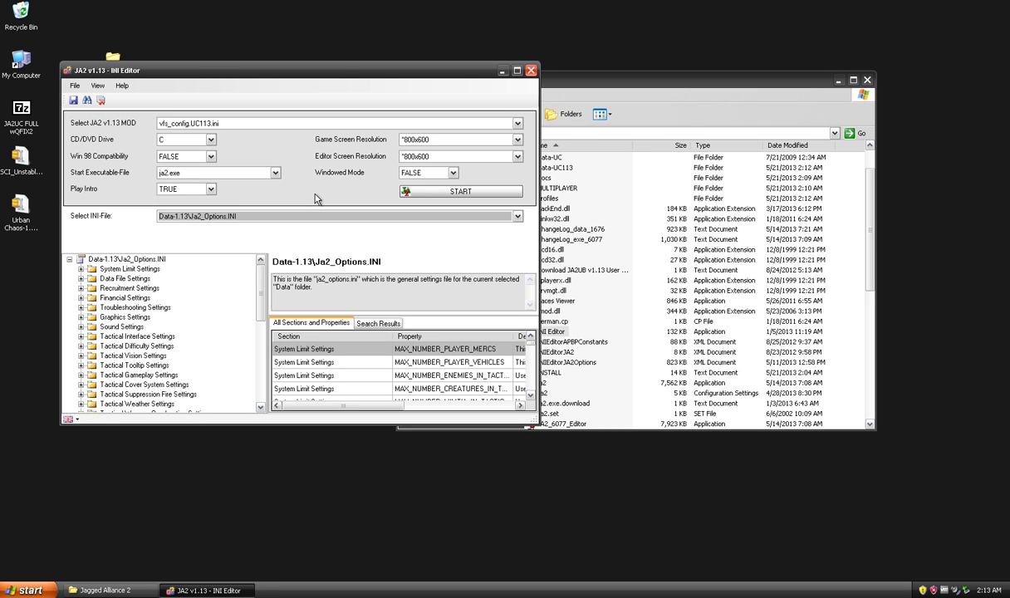
drag(322, 70, 476, 100)
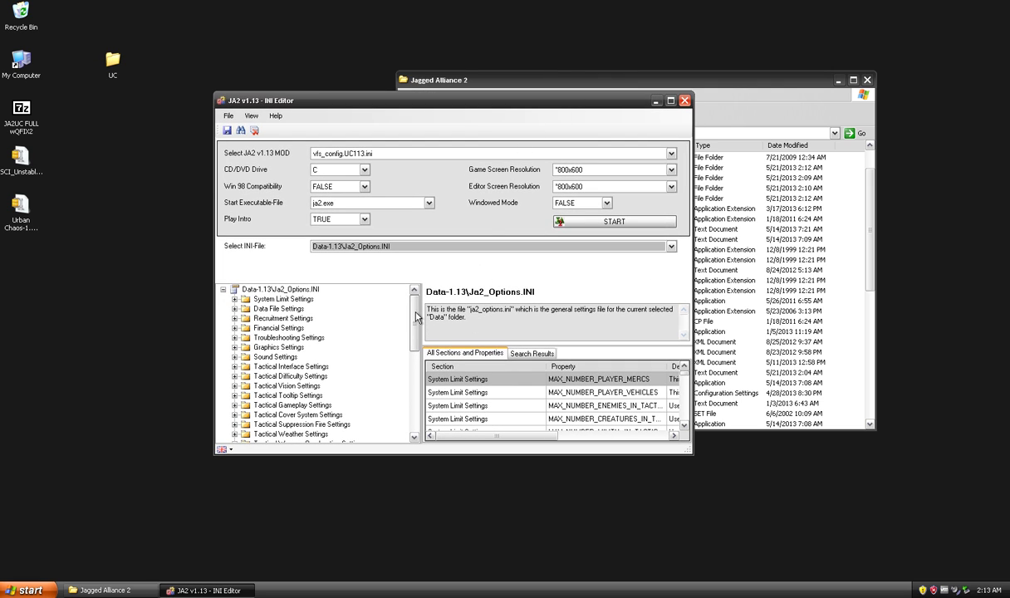
scroll(417, 318, down, 1)
scroll(417, 317, up, 1)
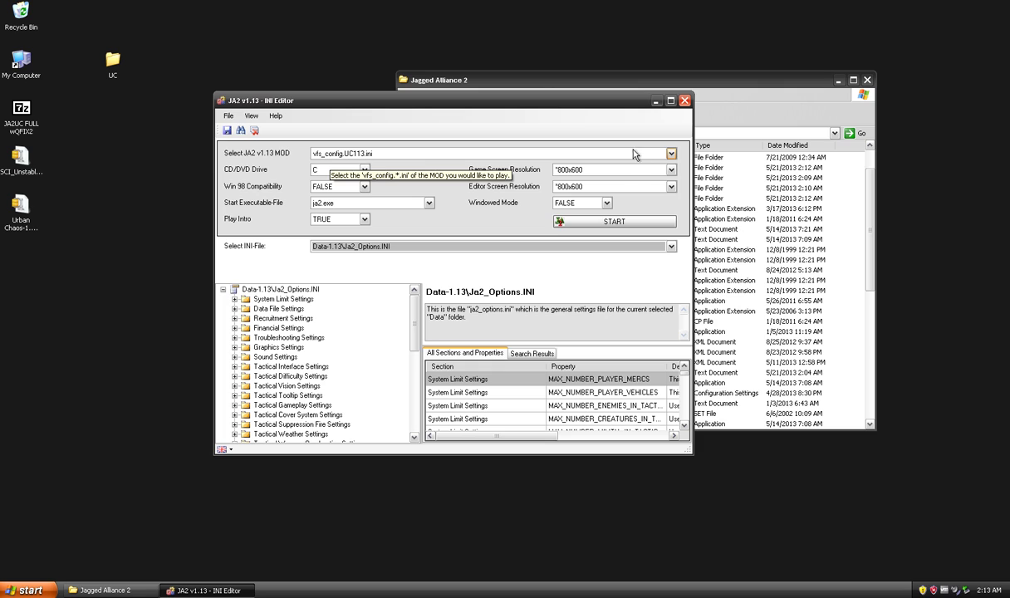
Keep mod vfs_config.UC113.ini, 800x600 resolution and windowed mode FALSE, then start the game
click(672, 155)
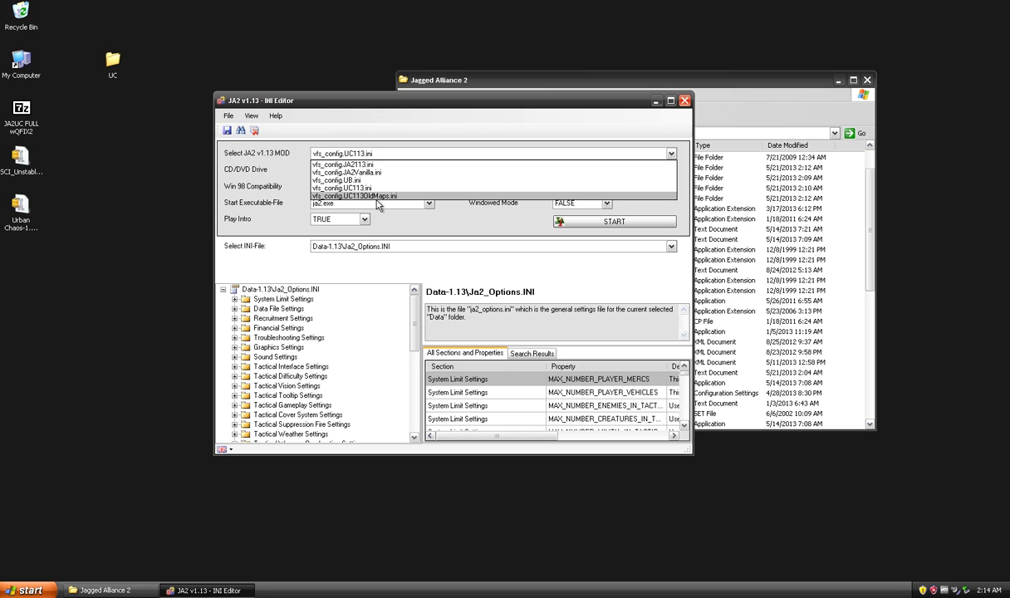
click(372, 190)
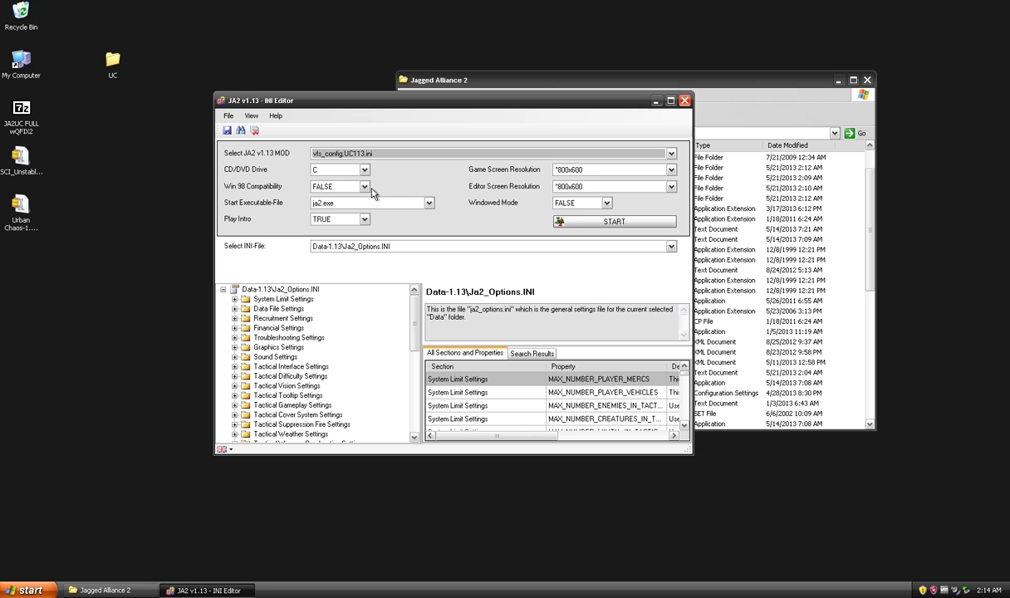
click(647, 169)
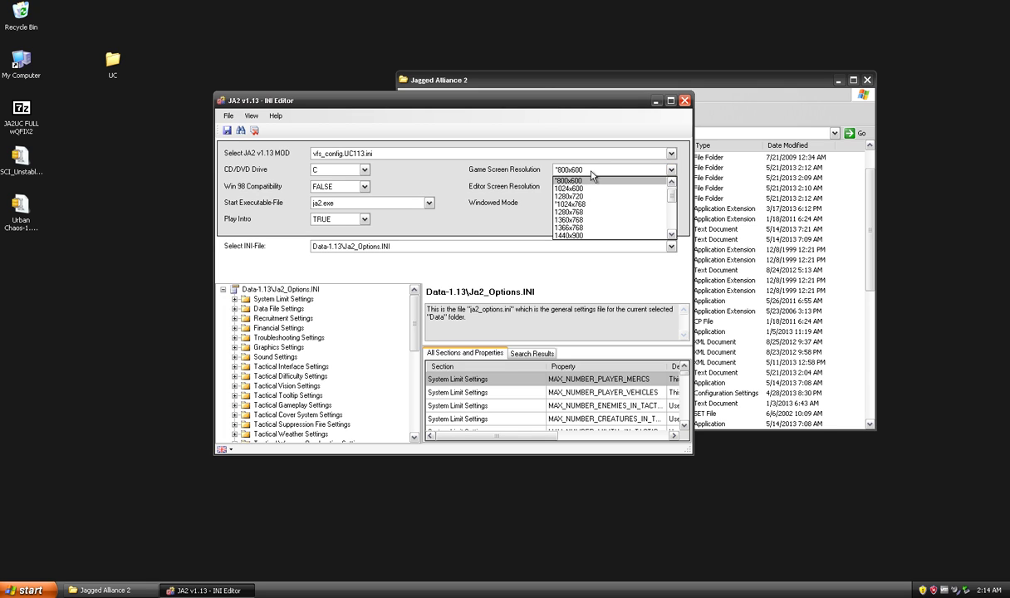
click(591, 175)
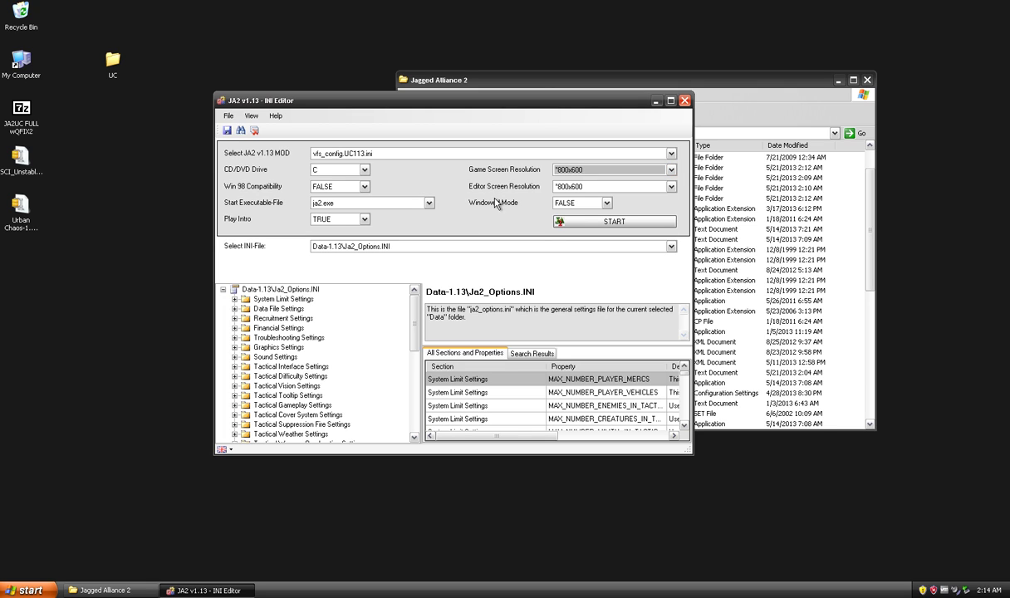
click(590, 204)
click(591, 204)
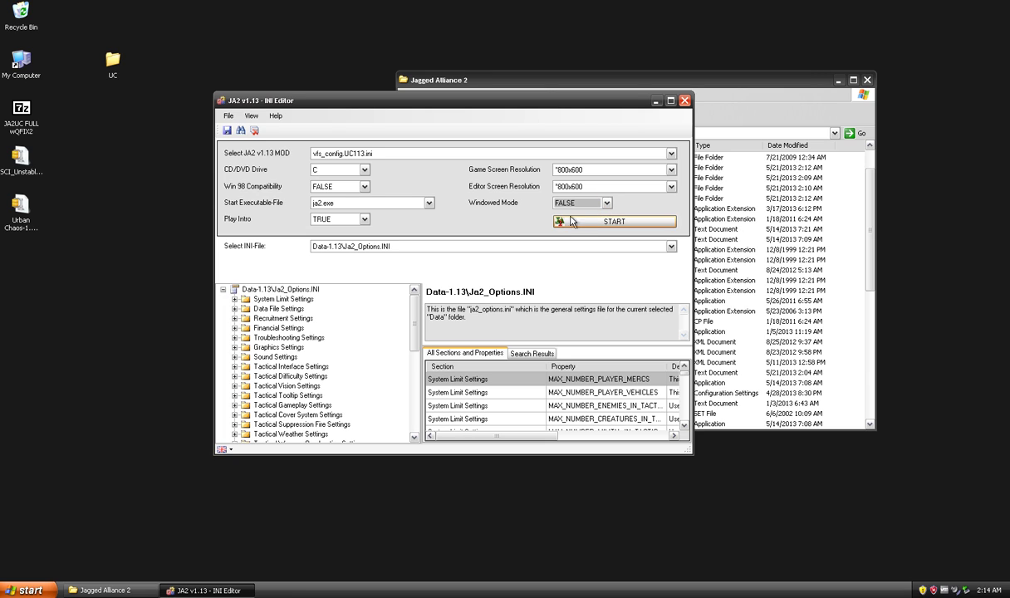
click(571, 221)
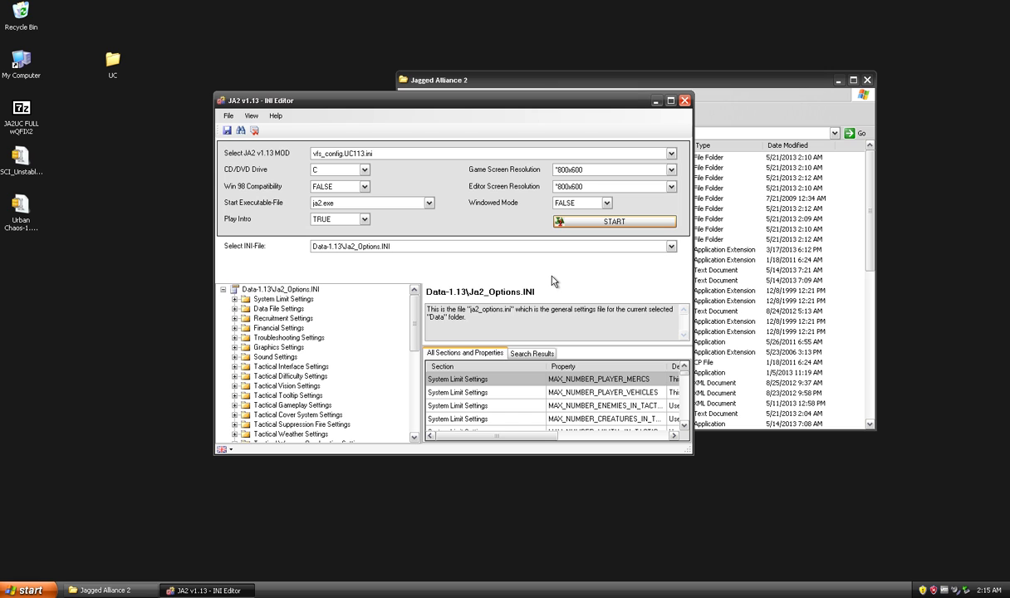
click(753, 117)
scroll(678, 301, down, 2)
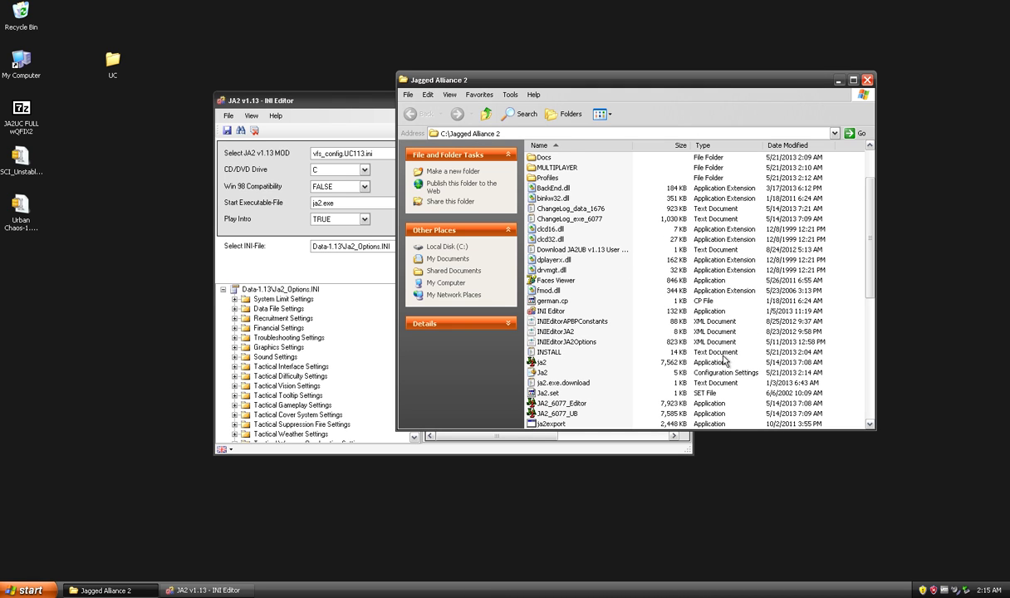
scroll(697, 382, down, 1)
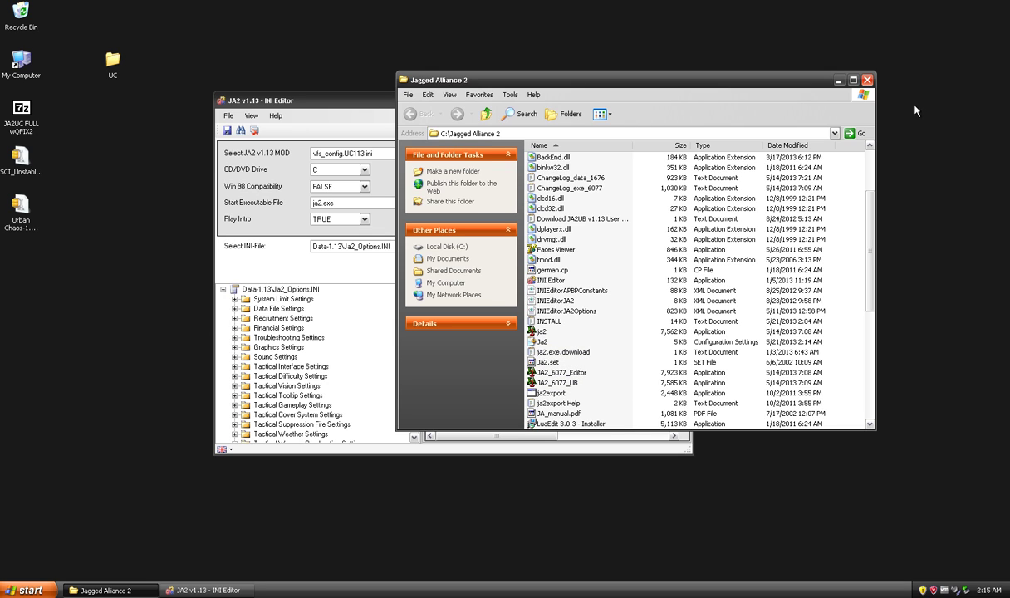
click(342, 104)
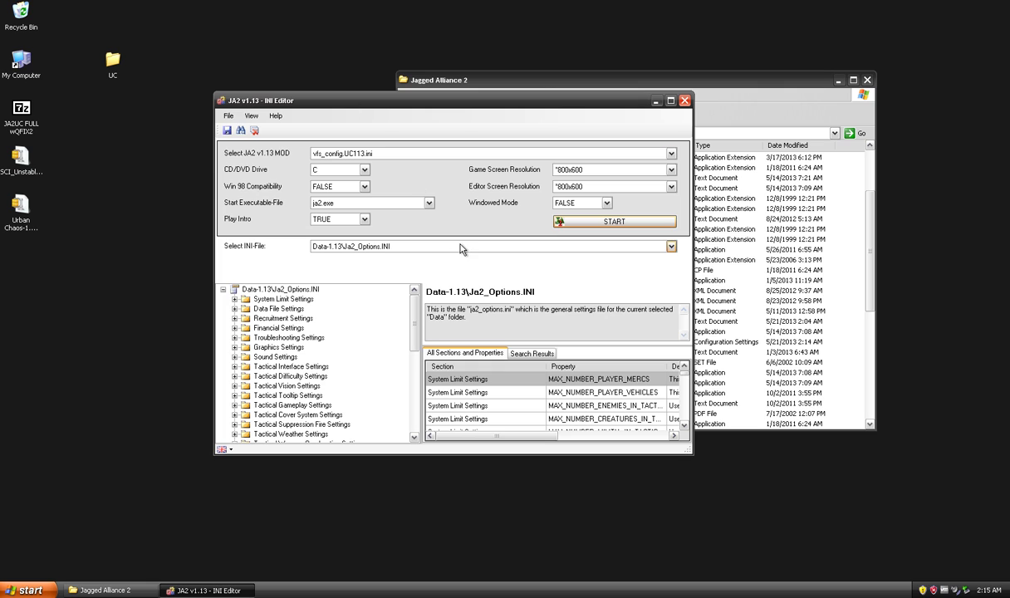
click(412, 154)
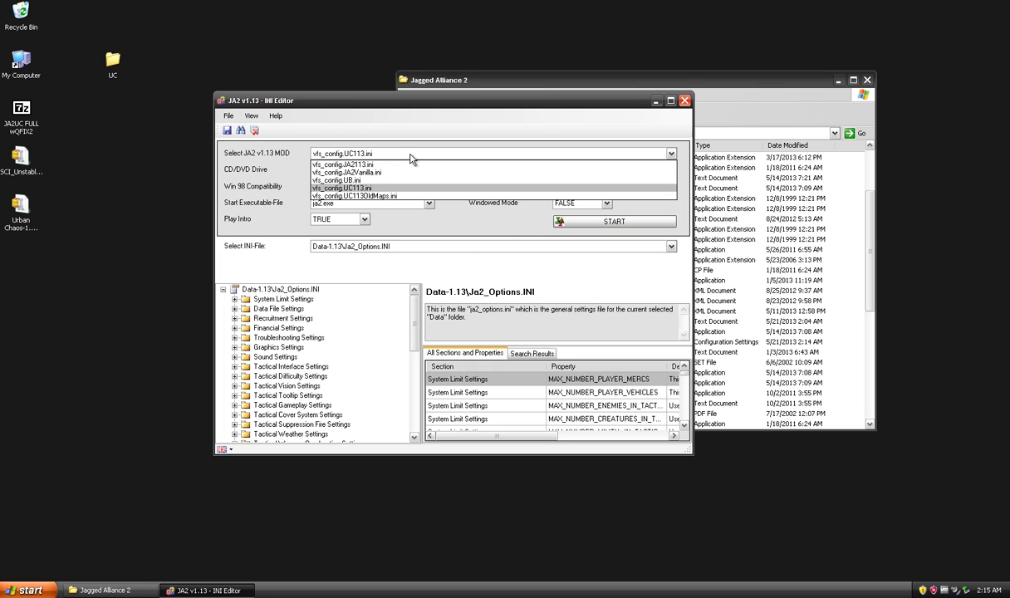
click(388, 151)
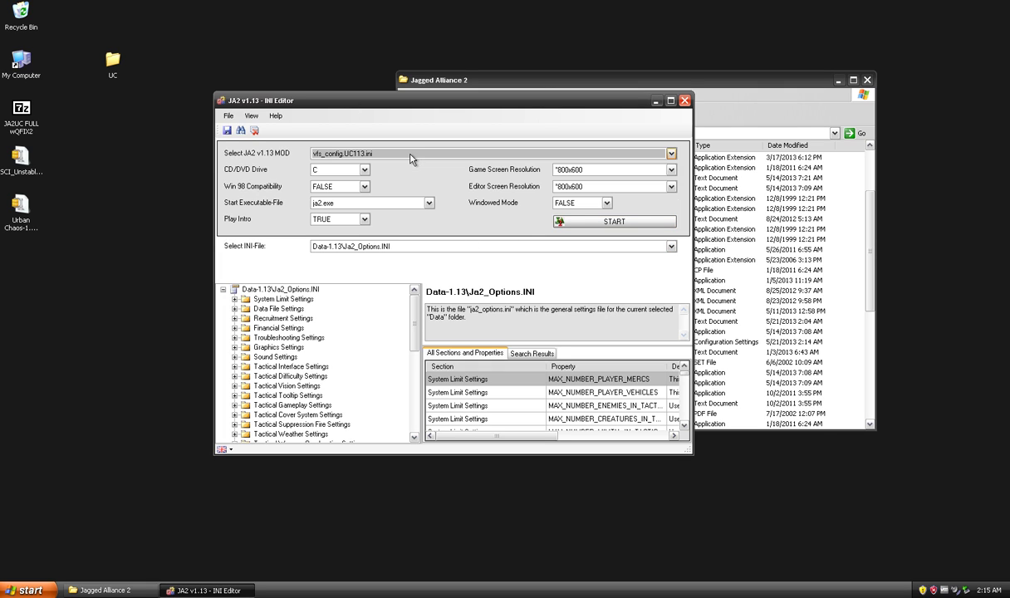